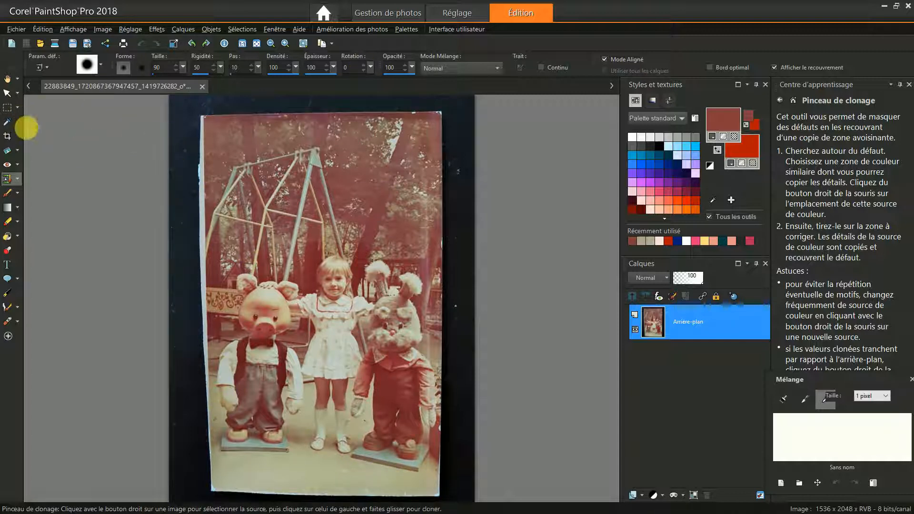
- Crop the scanned photo to 1151 × 1884 pixels to remove the dark border around it
{"action": "left_click", "coordinate": [7, 136]}
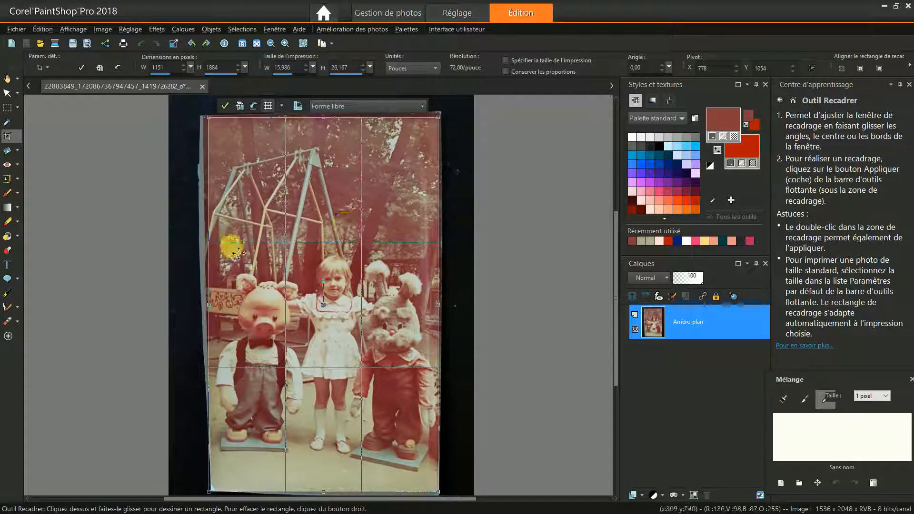
{"action": "left_click", "coordinate": [227, 107]}
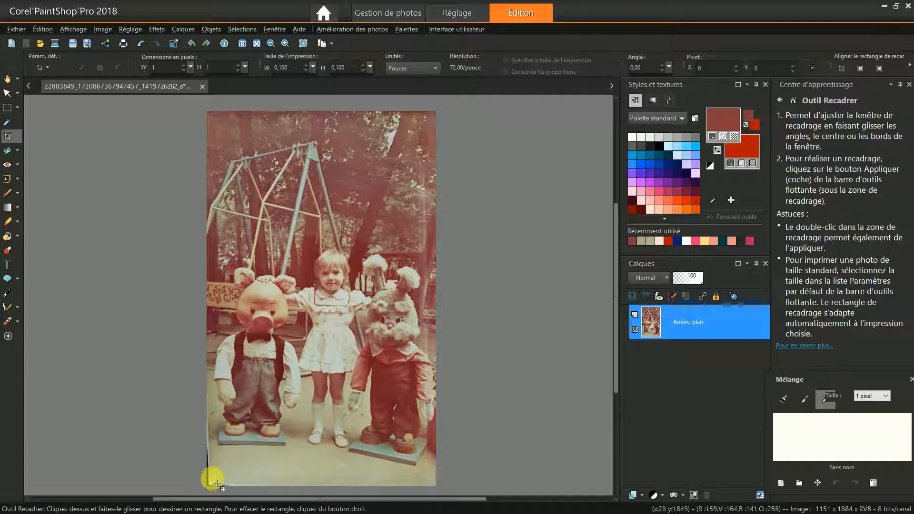
- Clone the neighbouring ground over the dark and blue border remnant in the photo's lower-left corner, using a size 90 Clone Brush
{"action": "left_click_drag", "start_coordinate": [618, 312], "coordinate": [620, 393]}
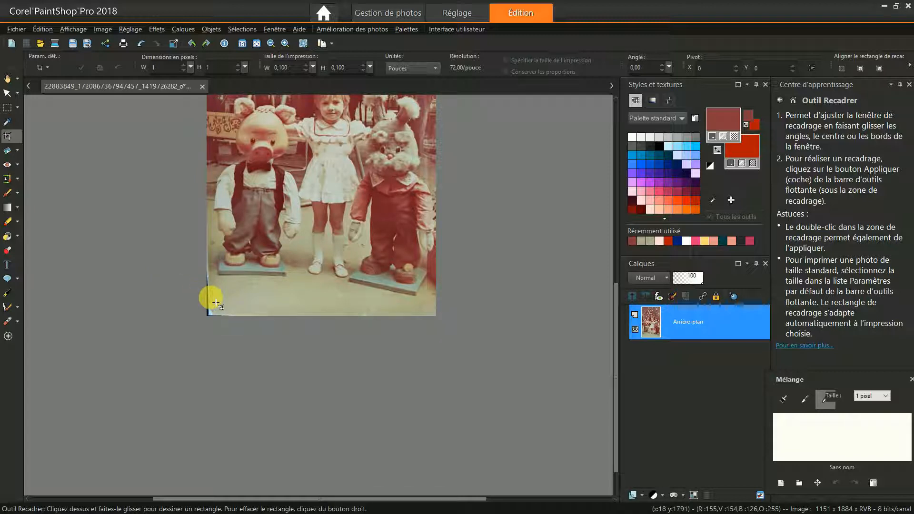
{"action": "scroll", "coordinate": [216, 302], "scroll_direction": "up", "scroll_amount": 3}
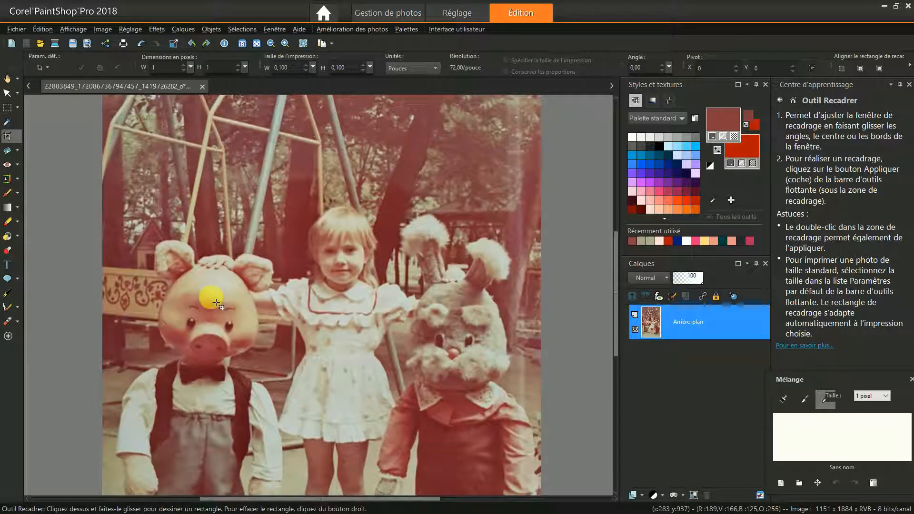
{"action": "left_click_drag", "start_coordinate": [616, 286], "coordinate": [636, 435]}
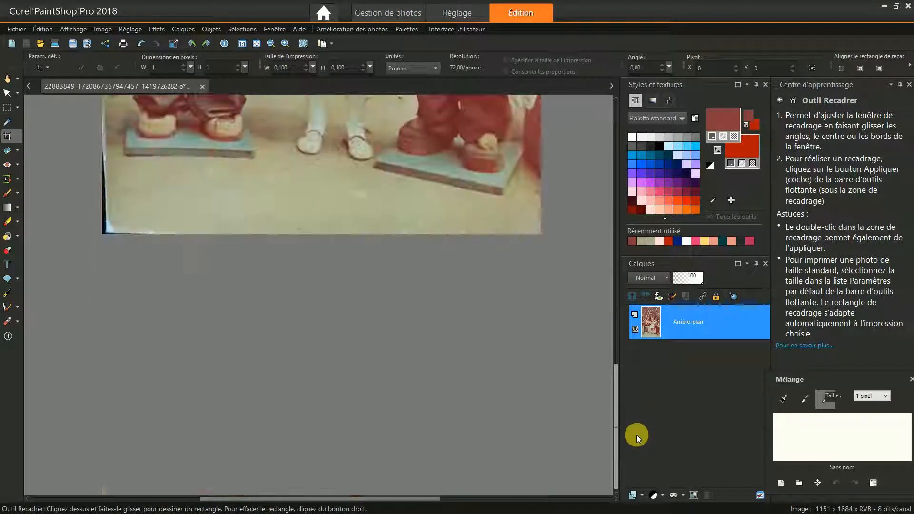
{"action": "left_click", "coordinate": [10, 179]}
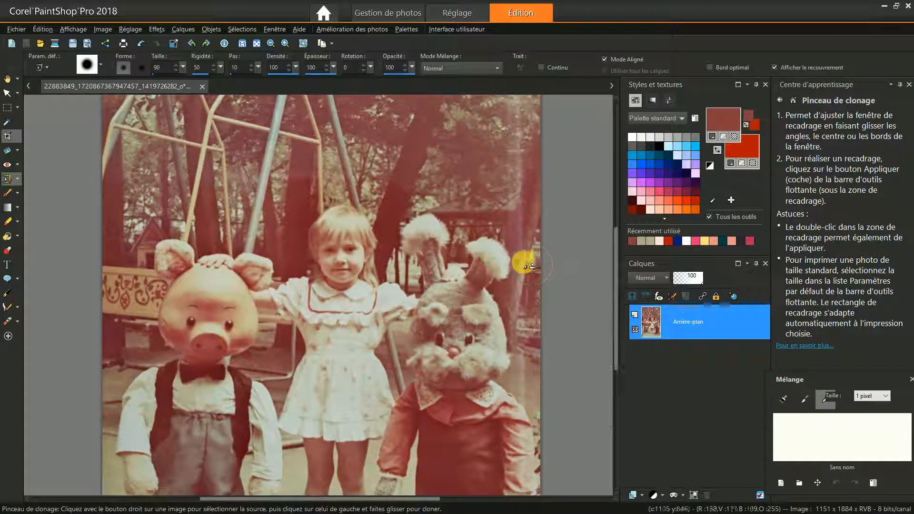
{"action": "left_click_drag", "start_coordinate": [615, 276], "coordinate": [622, 419]}
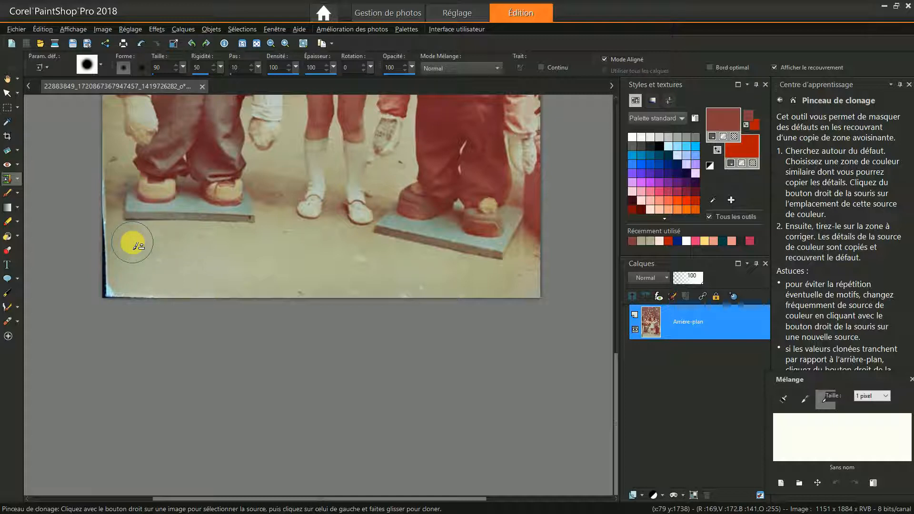
{"action": "left_click_drag", "start_coordinate": [136, 245], "coordinate": [113, 242]}
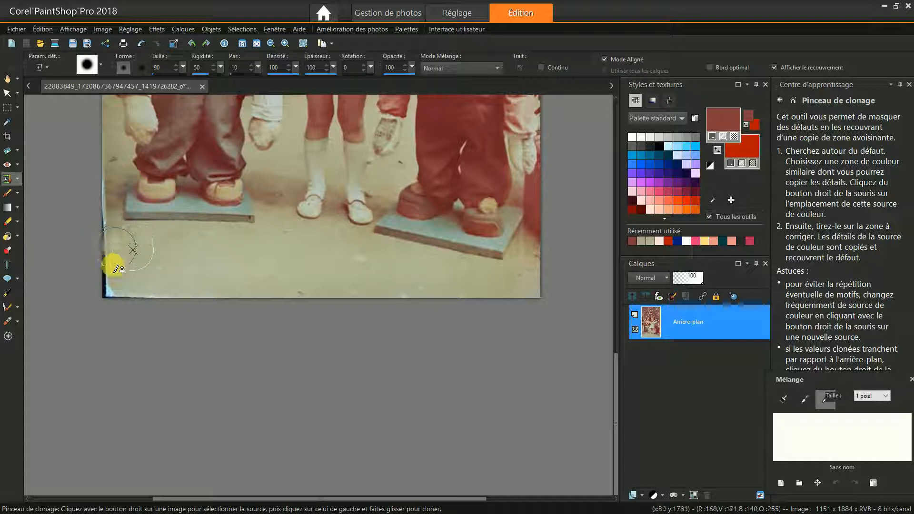
{"action": "left_click", "coordinate": [109, 259]}
{"action": "mouse_move", "coordinate": [106, 256]}
{"action": "left_mouse_down"}
{"action": "mouse_move", "coordinate": [110, 285]}
{"action": "mouse_move", "coordinate": [142, 291]}
{"action": "mouse_move", "coordinate": [103, 290]}
{"action": "mouse_move", "coordinate": [141, 288]}
{"action": "left_mouse_up"}
{"action": "mouse_move", "coordinate": [112, 237]}
{"action": "left_mouse_down"}
{"action": "mouse_move", "coordinate": [107, 231]}
{"action": "mouse_move", "coordinate": [101, 241]}
{"action": "mouse_move", "coordinate": [122, 261]}
{"action": "mouse_move", "coordinate": [94, 248]}
{"action": "left_mouse_up"}
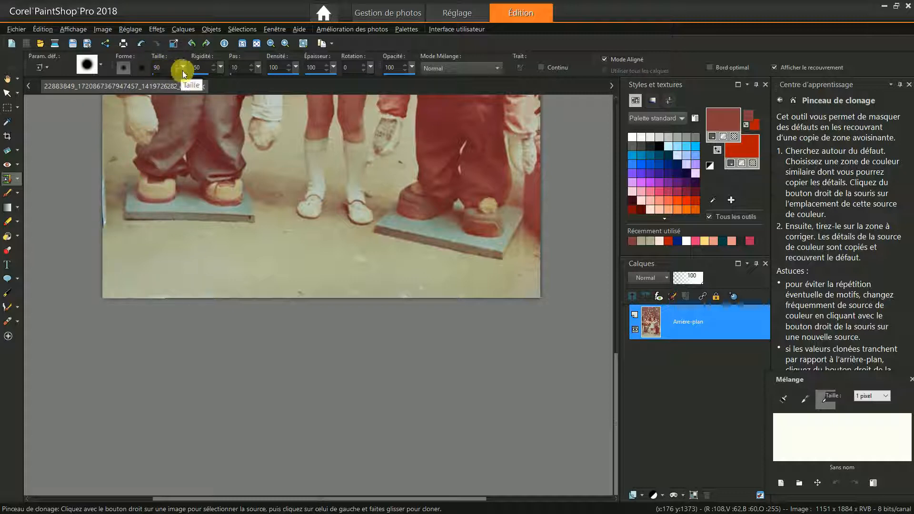
- Reduce the Clone Brush size to 40 and retouch the remaining damaged left edge beside the pig figure's legs and base
{"action": "mouse_move", "coordinate": [182, 70]}
{"action": "left_mouse_down"}
{"action": "mouse_move", "coordinate": [206, 76]}
{"action": "mouse_move", "coordinate": [178, 76]}
{"action": "mouse_move", "coordinate": [187, 75]}
{"action": "mouse_move", "coordinate": [176, 67]}
{"action": "left_mouse_up"}
{"action": "type", "text": "40"}
{"action": "left_click", "coordinate": [175, 65]}
{"action": "left_click", "coordinate": [175, 64]}
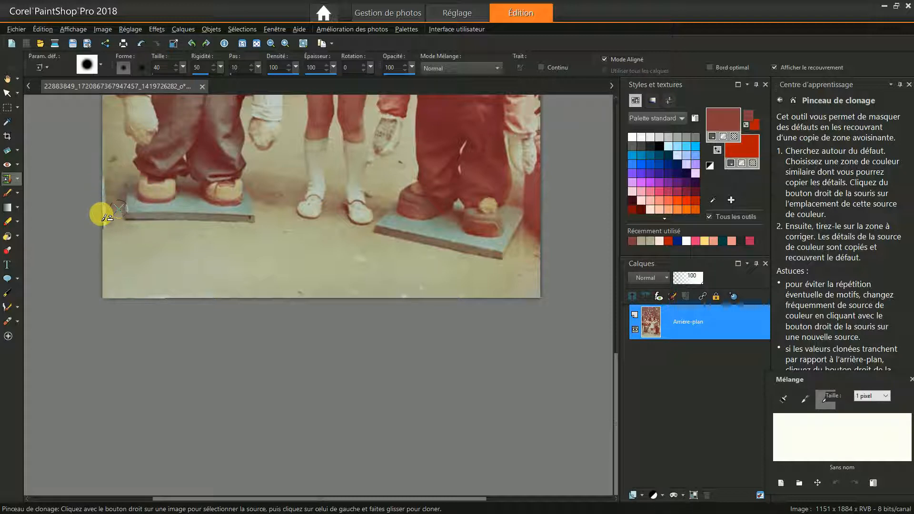
{"action": "left_click_drag", "start_coordinate": [104, 225], "coordinate": [100, 175]}
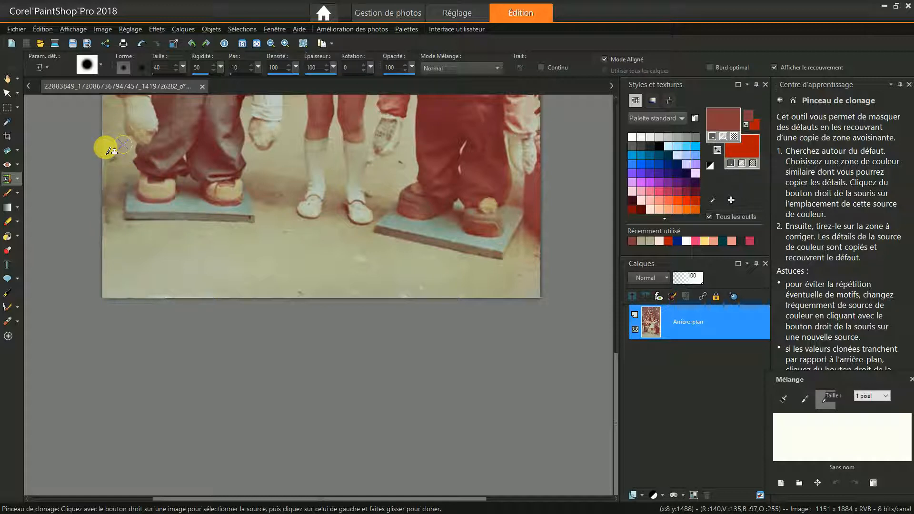
{"action": "right_click", "coordinate": [105, 163]}
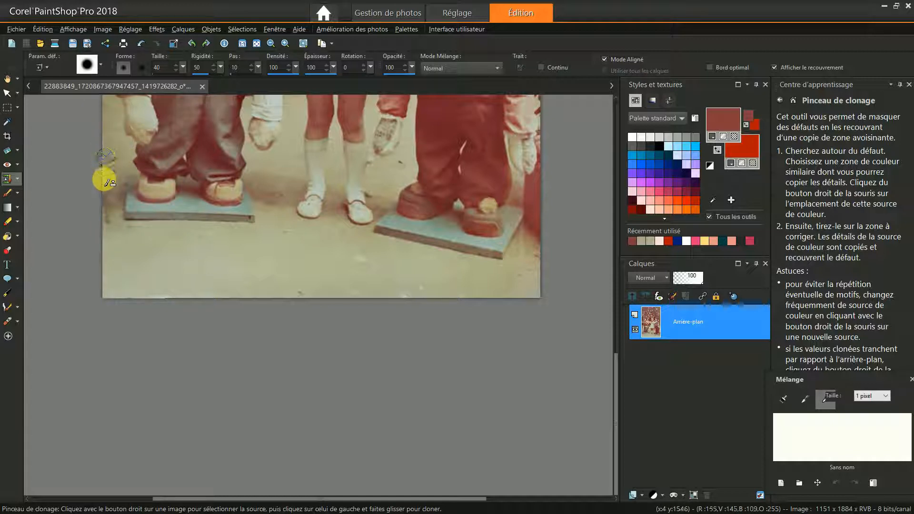
{"action": "left_click", "coordinate": [104, 199]}
{"action": "left_click_drag", "start_coordinate": [104, 199], "coordinate": [105, 247]}
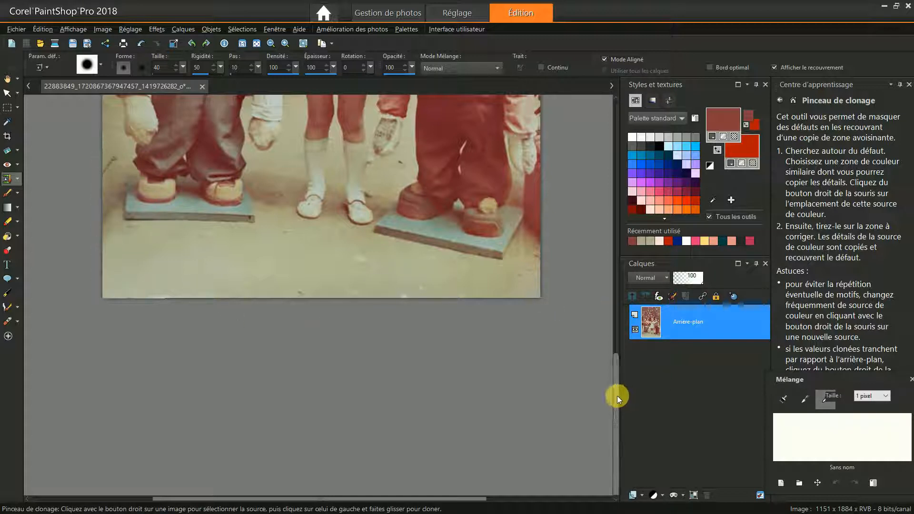
- Apply the Raviver fade correction to the whole photo with the last used settings
{"action": "left_click_drag", "start_coordinate": [617, 396], "coordinate": [616, 385]}
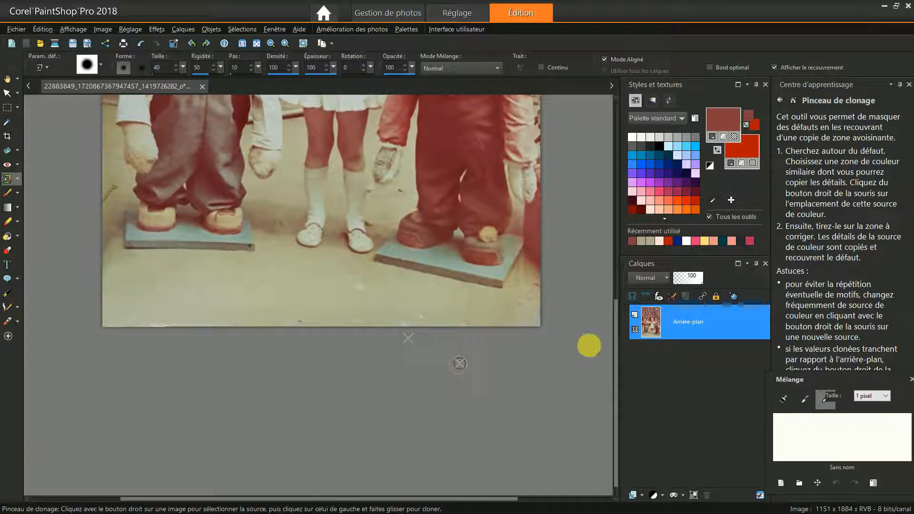
{"action": "key", "text": "ctrl+w"}
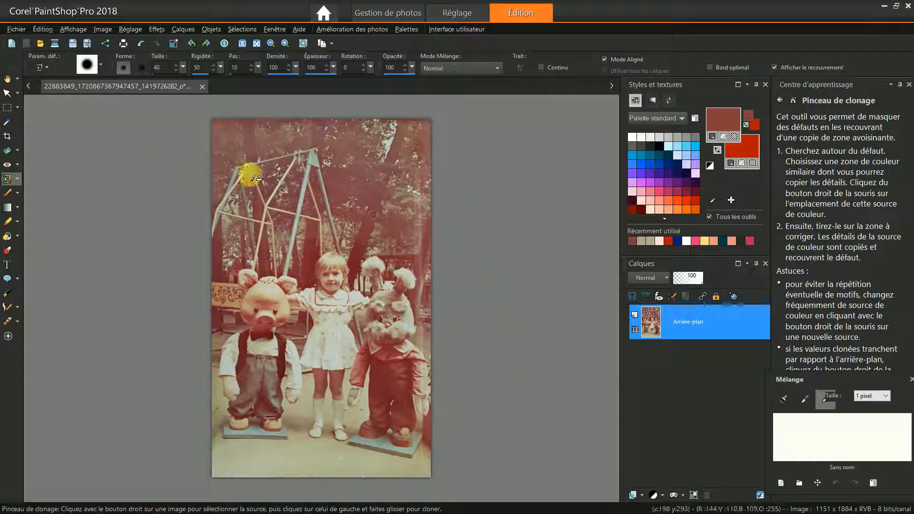
{"action": "left_click", "coordinate": [125, 30]}
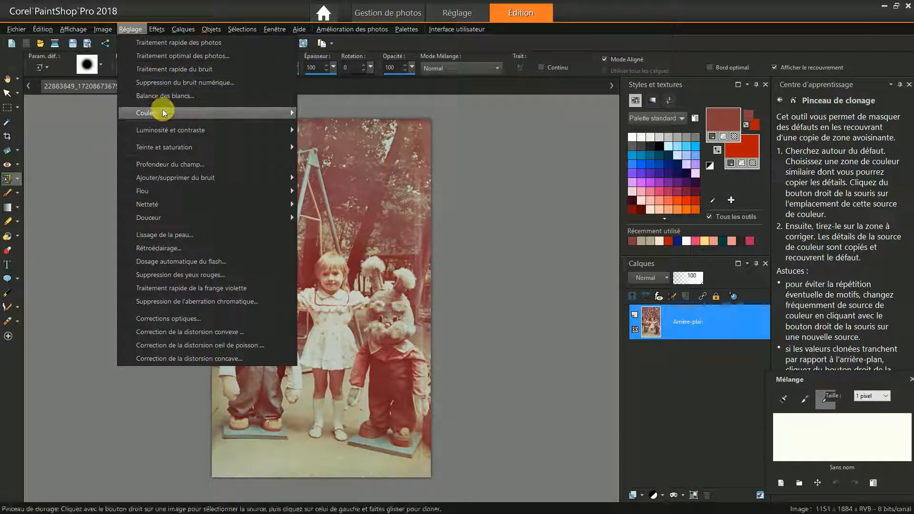
{"action": "mouse_move", "coordinate": [162, 112]}
{"action": "left_click", "coordinate": [367, 123]}
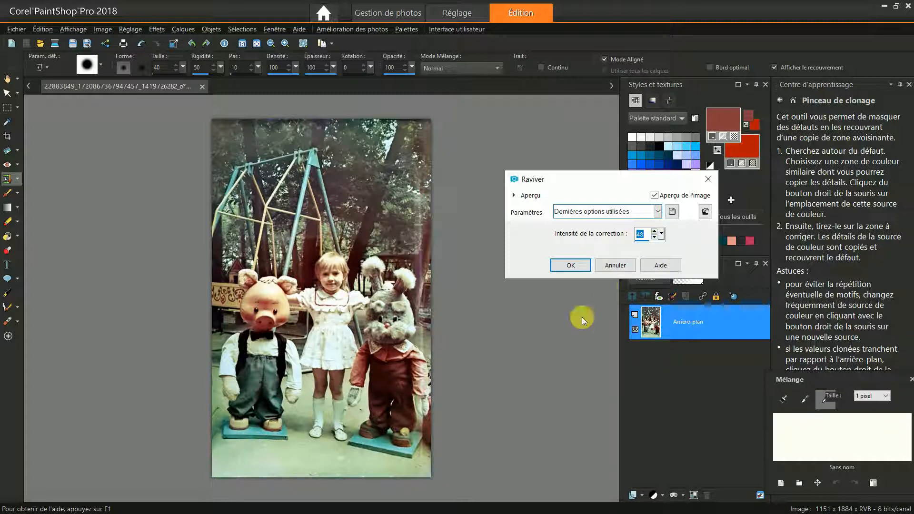
{"action": "left_click", "coordinate": [566, 267]}
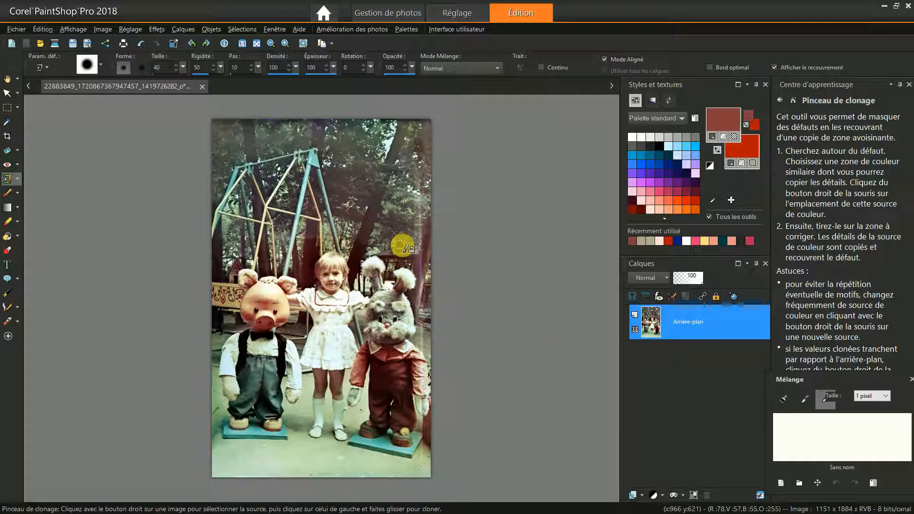
- Clone foliage over the pale vertical streak in the trees near the photo's right edge, enlarging the brush to size 66
{"action": "mouse_move", "coordinate": [424, 231]}
{"action": "left_mouse_down"}
{"action": "mouse_move", "coordinate": [419, 358]}
{"action": "mouse_move", "coordinate": [413, 218]}
{"action": "left_mouse_up"}
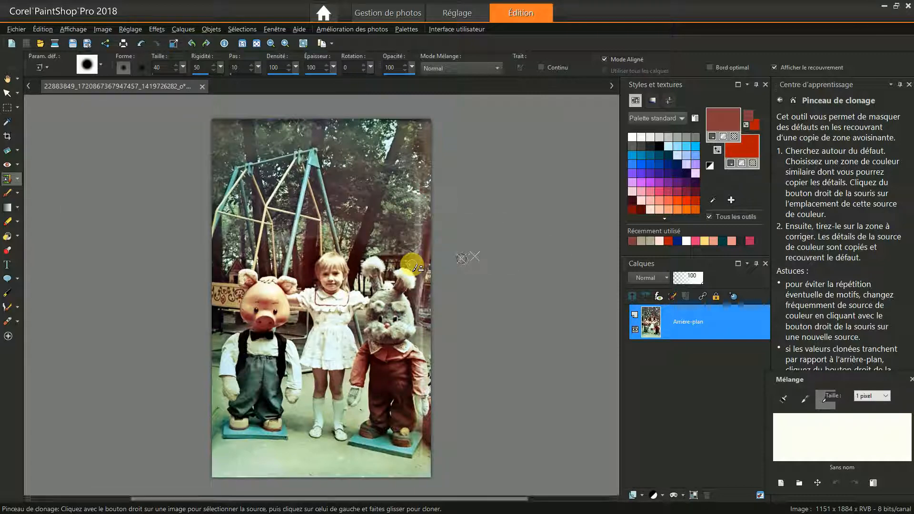
{"action": "scroll", "coordinate": [542, 260], "scroll_direction": "up", "scroll_amount": 2}
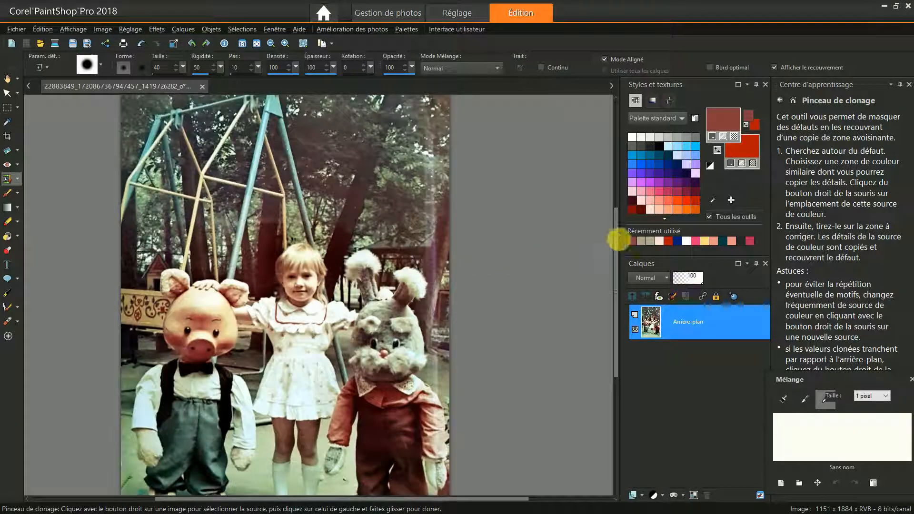
{"action": "left_click_drag", "start_coordinate": [614, 241], "coordinate": [614, 215]}
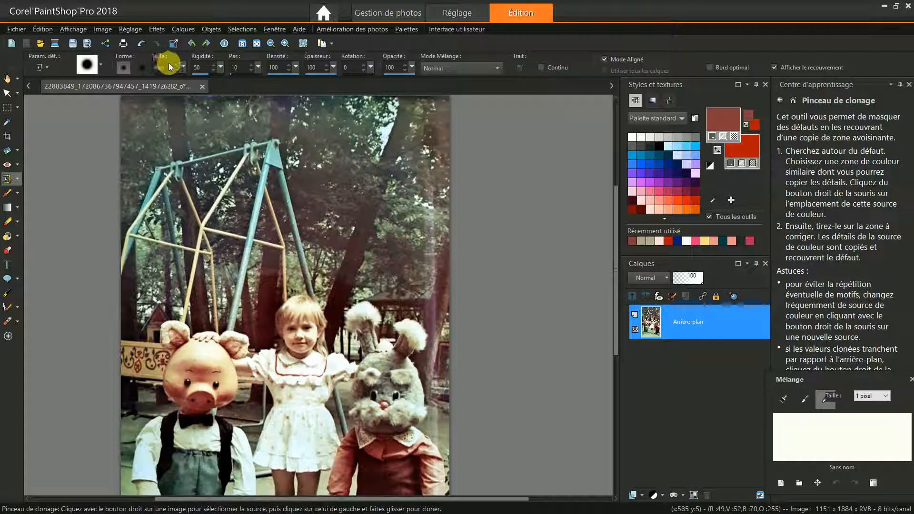
{"action": "left_click_drag", "start_coordinate": [181, 68], "coordinate": [187, 67]}
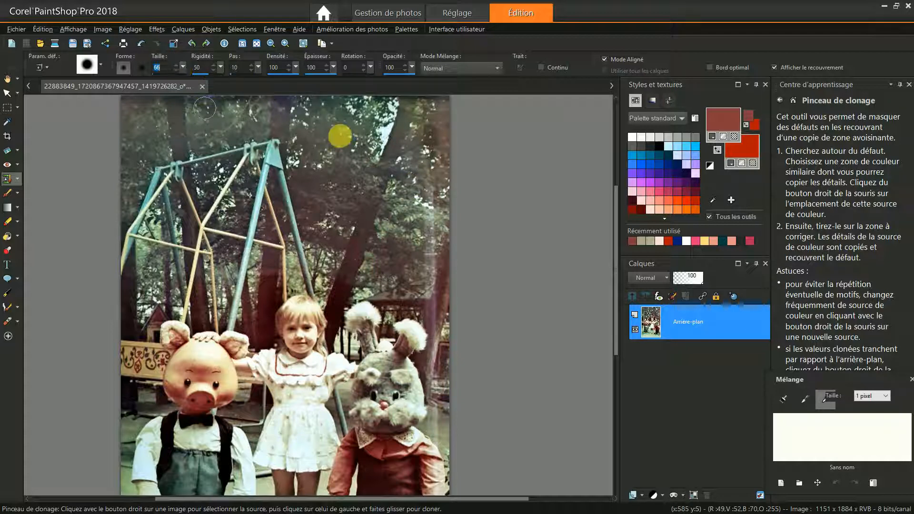
{"action": "right_click", "coordinate": [408, 177]}
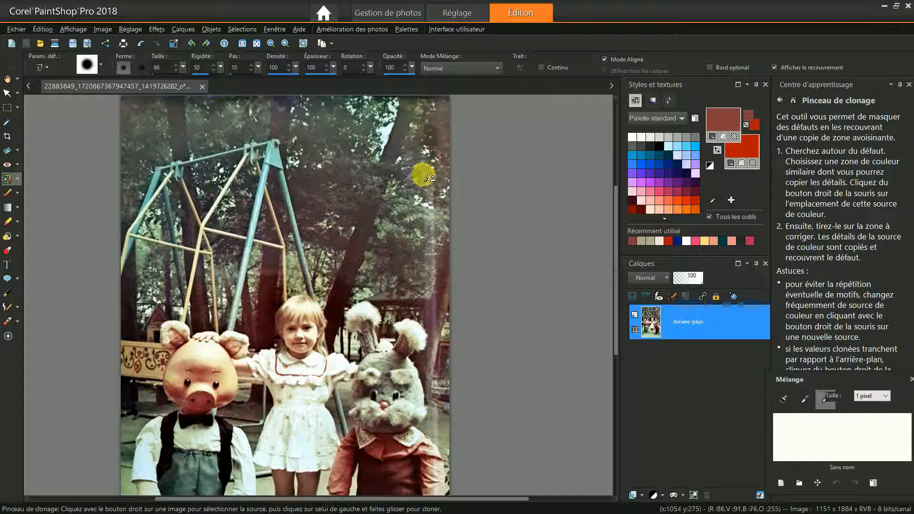
{"action": "mouse_move", "coordinate": [426, 178]}
{"action": "left_mouse_down"}
{"action": "mouse_move", "coordinate": [407, 198]}
{"action": "mouse_move", "coordinate": [426, 192]}
{"action": "left_mouse_up"}
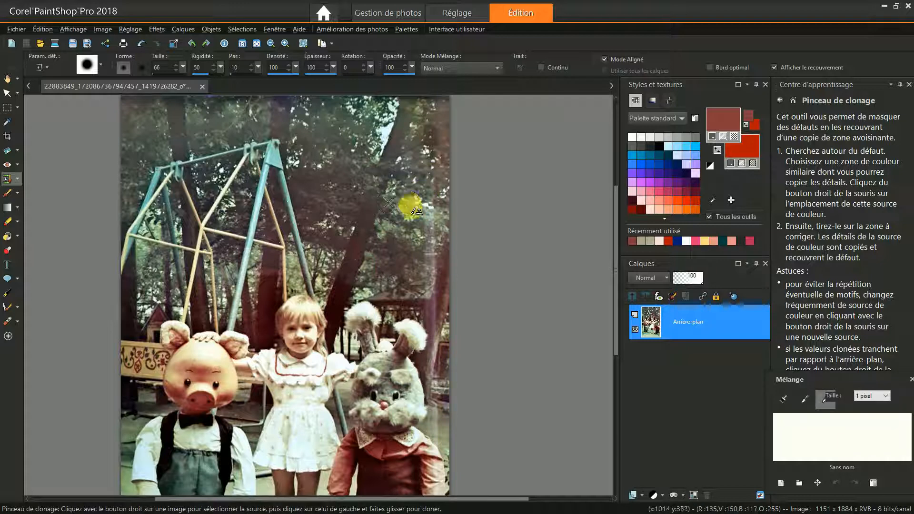
{"action": "right_click", "coordinate": [409, 208]}
{"action": "mouse_move", "coordinate": [426, 210]}
{"action": "left_mouse_down"}
{"action": "mouse_move", "coordinate": [394, 224]}
{"action": "mouse_move", "coordinate": [427, 218]}
{"action": "left_mouse_up"}
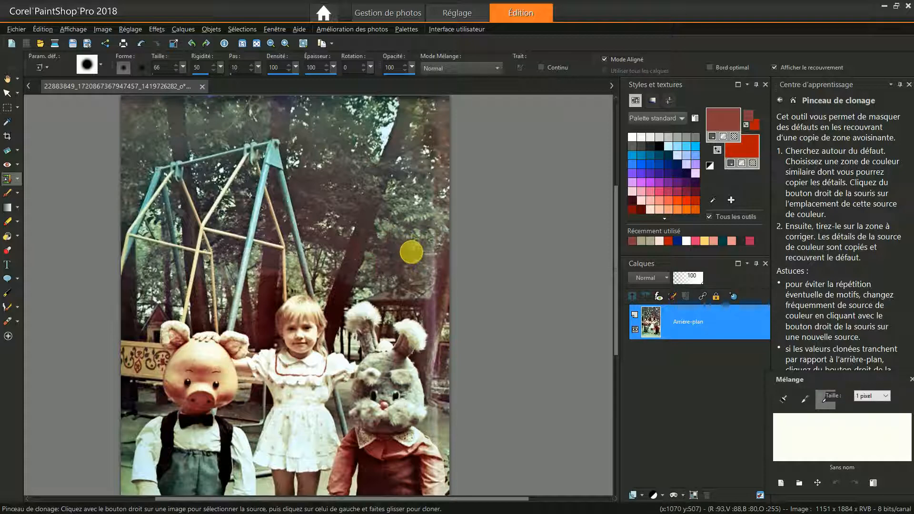
{"action": "left_click_drag", "start_coordinate": [412, 253], "coordinate": [428, 251]}
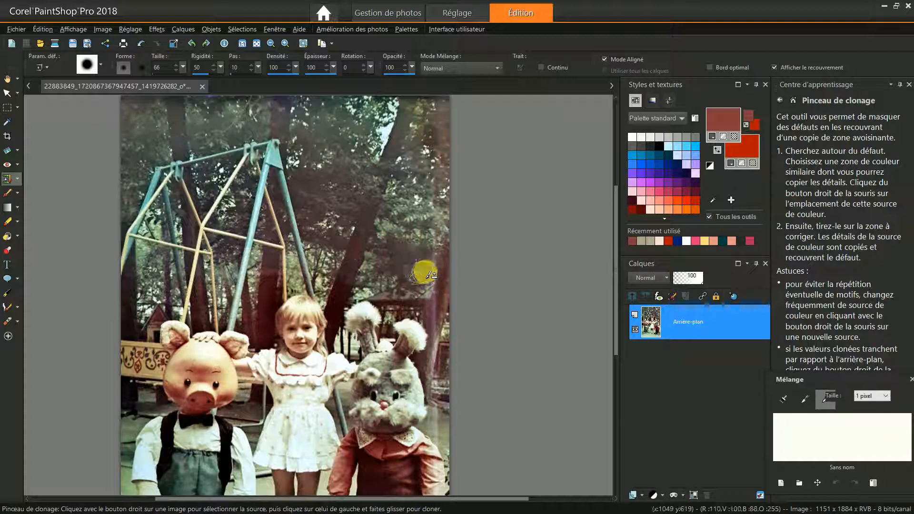
{"action": "mouse_move", "coordinate": [429, 202]}
{"action": "left_mouse_down"}
{"action": "mouse_move", "coordinate": [447, 213]}
{"action": "mouse_move", "coordinate": [452, 232]}
{"action": "mouse_move", "coordinate": [435, 265]}
{"action": "mouse_move", "coordinate": [453, 294]}
{"action": "left_mouse_up"}
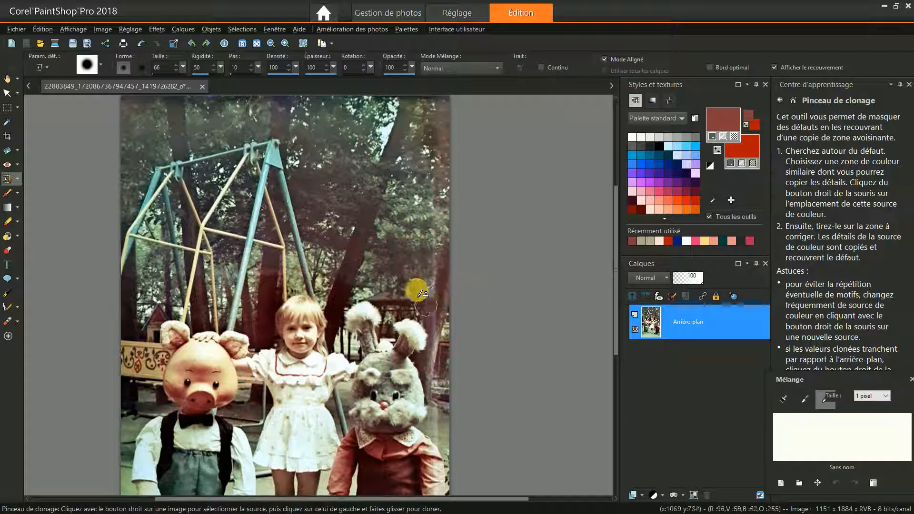
- Sample beside the streak and clone over its part next to the hut roof, above the rabbit figure's ears
{"action": "right_click", "coordinate": [420, 328]}
{"action": "right_click", "coordinate": [396, 291]}
{"action": "mouse_move", "coordinate": [413, 289]}
{"action": "left_mouse_down"}
{"action": "mouse_move", "coordinate": [406, 291]}
{"action": "mouse_move", "coordinate": [435, 297]}
{"action": "left_mouse_up"}
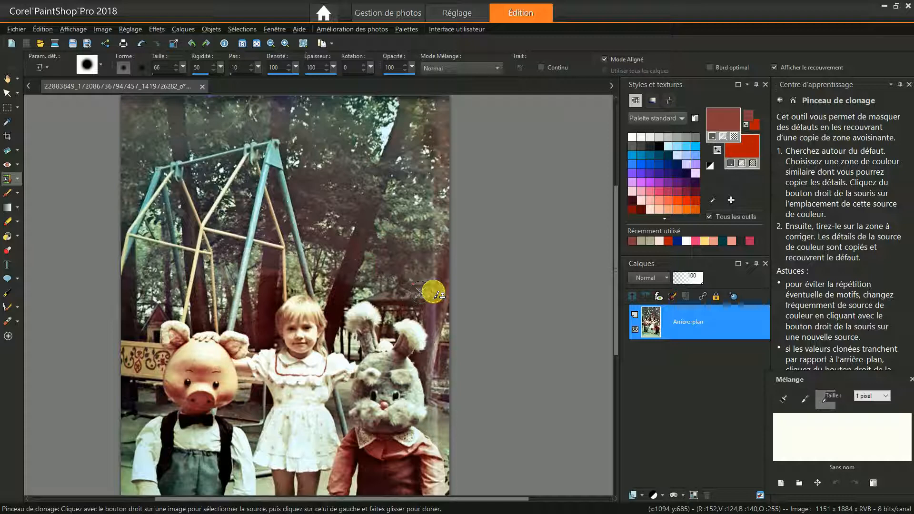
{"action": "mouse_move", "coordinate": [433, 291]}
{"action": "left_mouse_down"}
{"action": "mouse_move", "coordinate": [406, 307]}
{"action": "mouse_move", "coordinate": [432, 280]}
{"action": "mouse_move", "coordinate": [429, 255]}
{"action": "mouse_move", "coordinate": [408, 289]}
{"action": "mouse_move", "coordinate": [432, 290]}
{"action": "mouse_move", "coordinate": [430, 274]}
{"action": "mouse_move", "coordinate": [452, 274]}
{"action": "mouse_move", "coordinate": [466, 303]}
{"action": "left_mouse_up"}
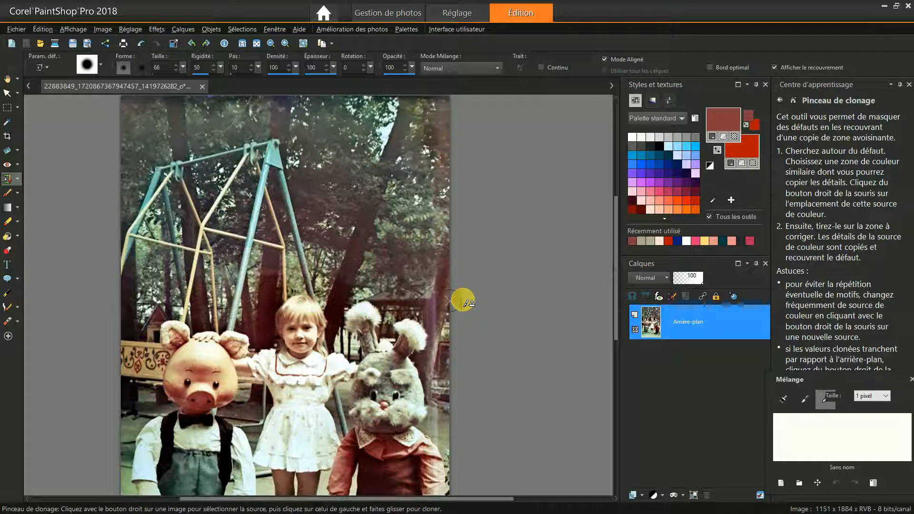
- Reduce the Clone Brush size to 29 and clone over the pale streak between the hut roof's right end and the tree trunk
{"action": "scroll", "coordinate": [466, 303], "scroll_direction": "up", "scroll_amount": 2}
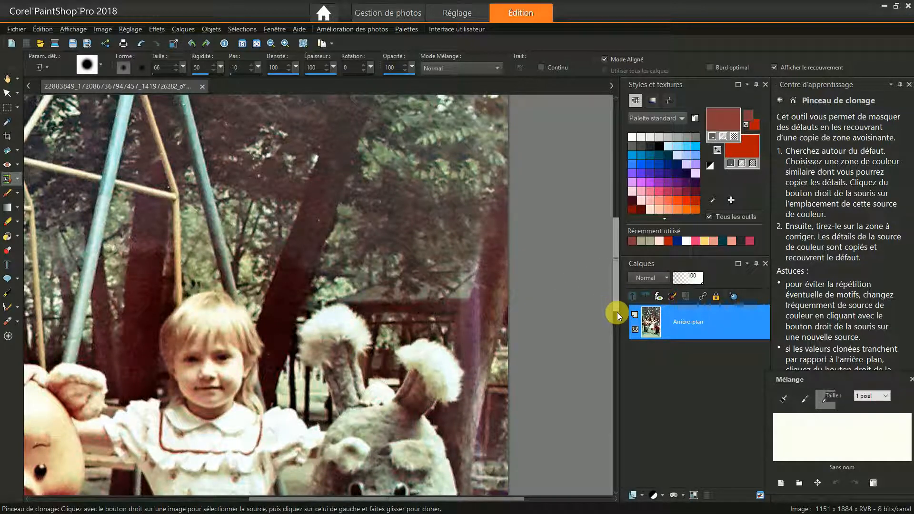
{"action": "scroll", "coordinate": [617, 313], "scroll_direction": "down", "scroll_amount": 2}
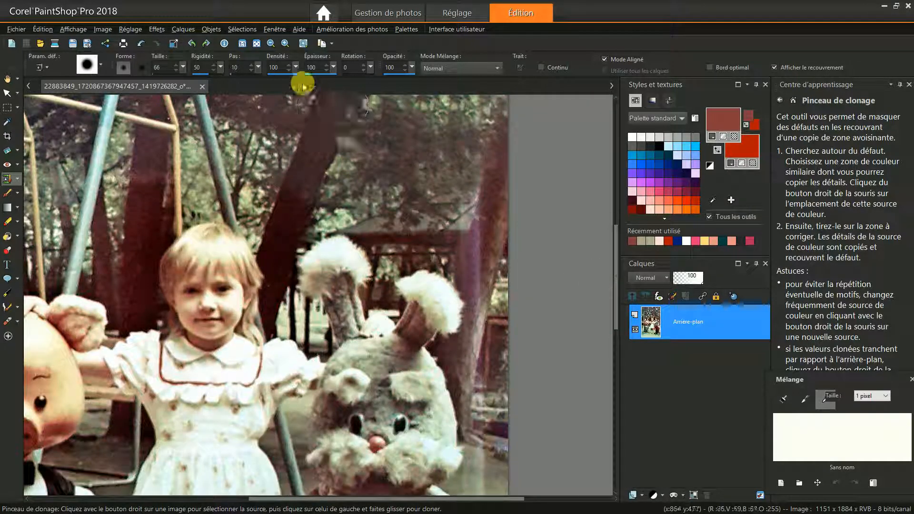
{"action": "left_click_drag", "start_coordinate": [184, 70], "coordinate": [183, 72]}
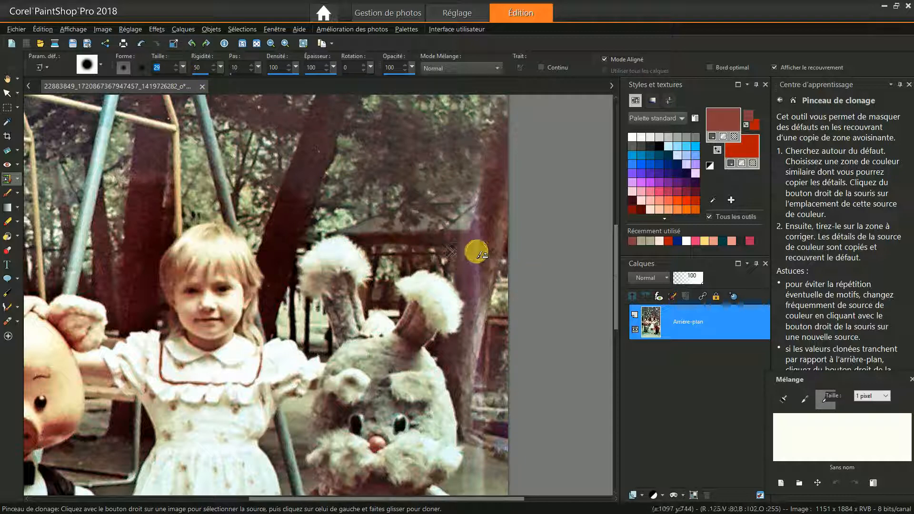
{"action": "mouse_move", "coordinate": [476, 252]}
{"action": "left_mouse_down"}
{"action": "mouse_move", "coordinate": [473, 259]}
{"action": "mouse_move", "coordinate": [457, 237]}
{"action": "mouse_move", "coordinate": [446, 241]}
{"action": "mouse_move", "coordinate": [466, 240]}
{"action": "mouse_move", "coordinate": [473, 211]}
{"action": "mouse_move", "coordinate": [436, 286]}
{"action": "mouse_move", "coordinate": [447, 286]}
{"action": "mouse_move", "coordinate": [443, 268]}
{"action": "mouse_move", "coordinate": [461, 252]}
{"action": "mouse_move", "coordinate": [445, 254]}
{"action": "mouse_move", "coordinate": [452, 258]}
{"action": "left_mouse_up"}
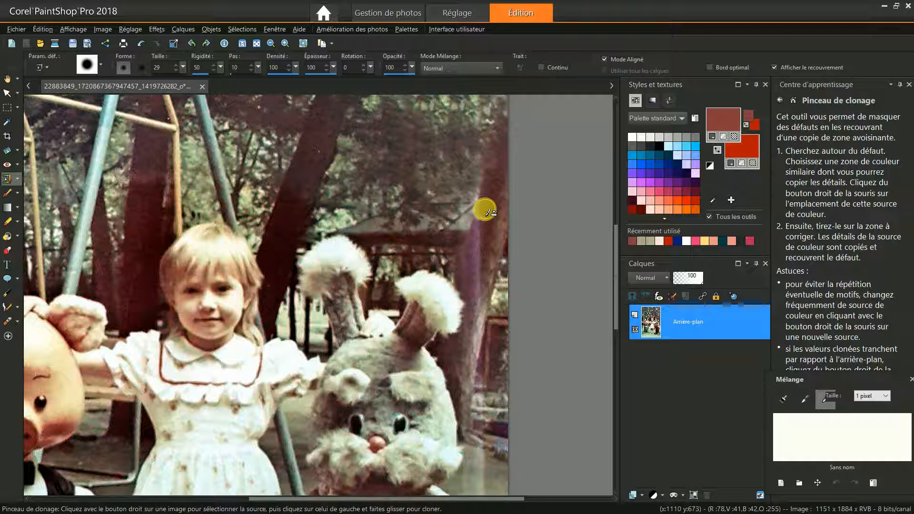
- Clone dark bark over the purple streak on the trunk near the photo's right edge, level with the hut roof
{"action": "left_click", "coordinate": [482, 231]}
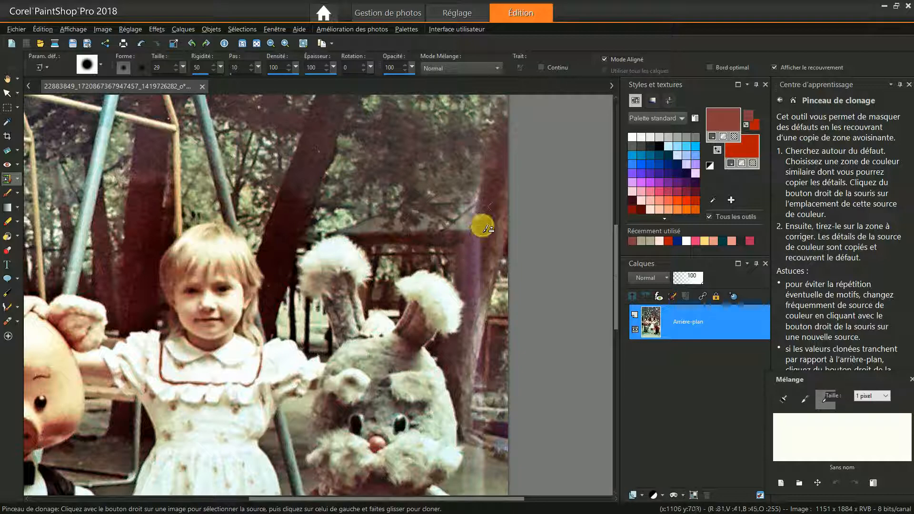
{"action": "left_click_drag", "start_coordinate": [479, 238], "coordinate": [478, 268]}
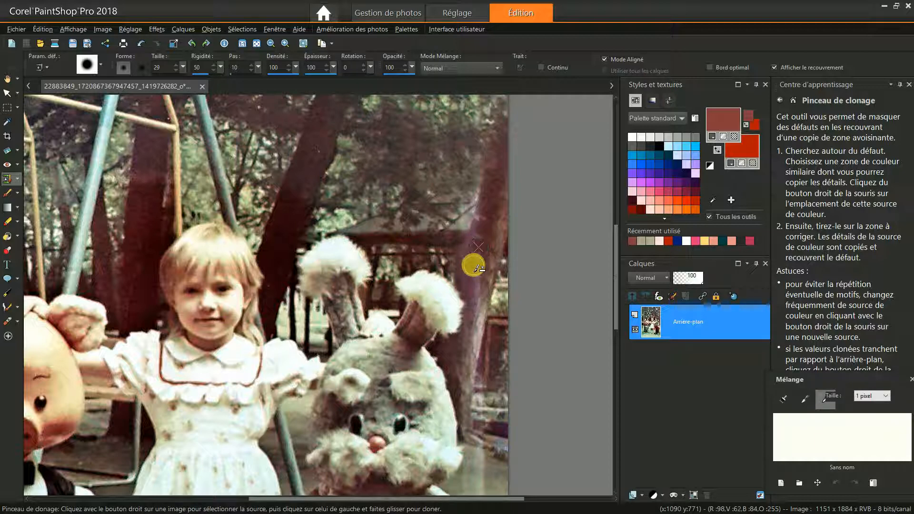
{"action": "left_click", "coordinate": [478, 235]}
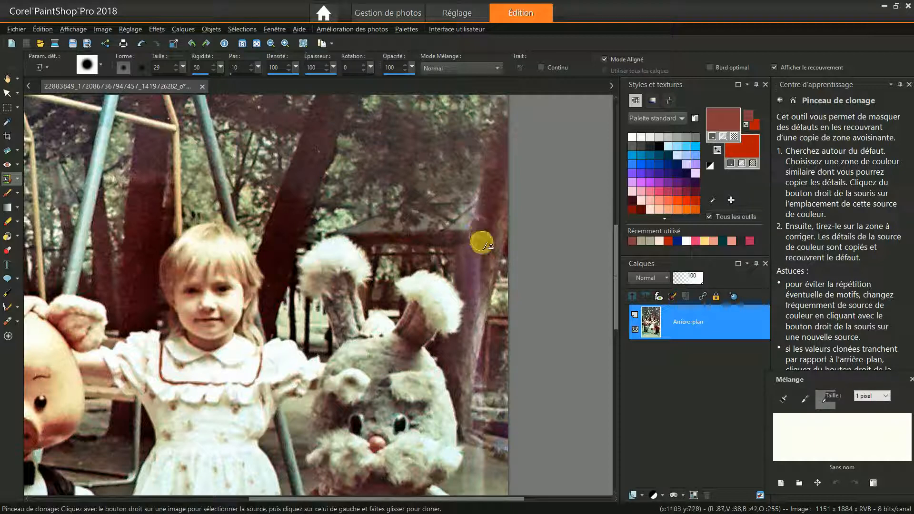
{"action": "left_click_drag", "start_coordinate": [479, 235], "coordinate": [486, 224]}
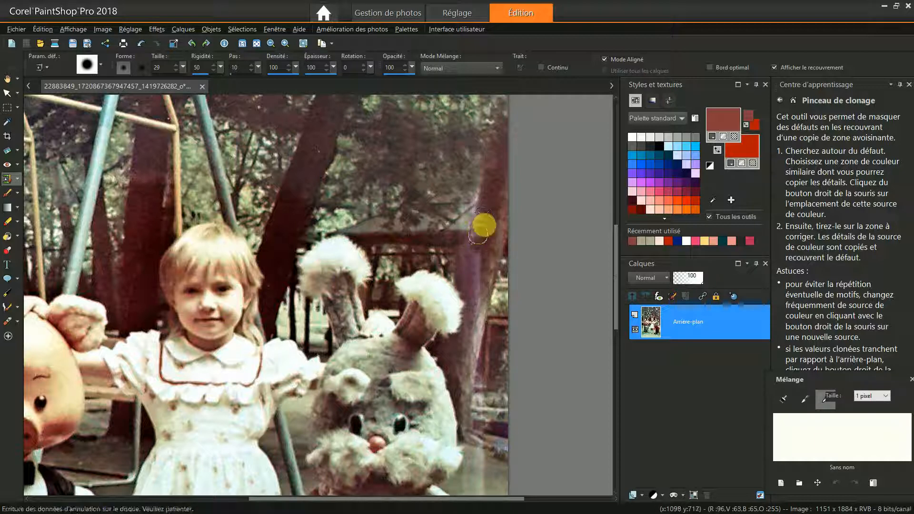
{"action": "left_click", "coordinate": [485, 223]}
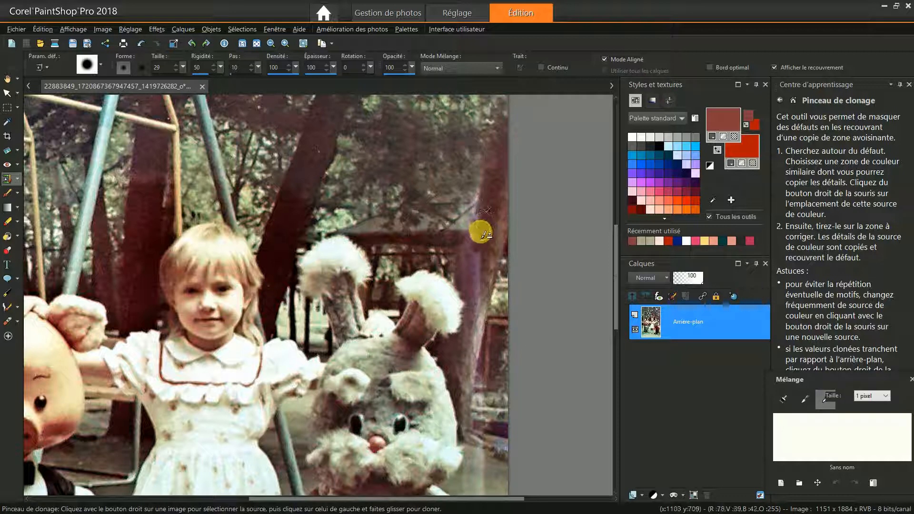
- Clone over the purple streak along the trunk's left edge, from just below the hut roof to the rabbit figure's ear tip
{"action": "left_click", "coordinate": [479, 243]}
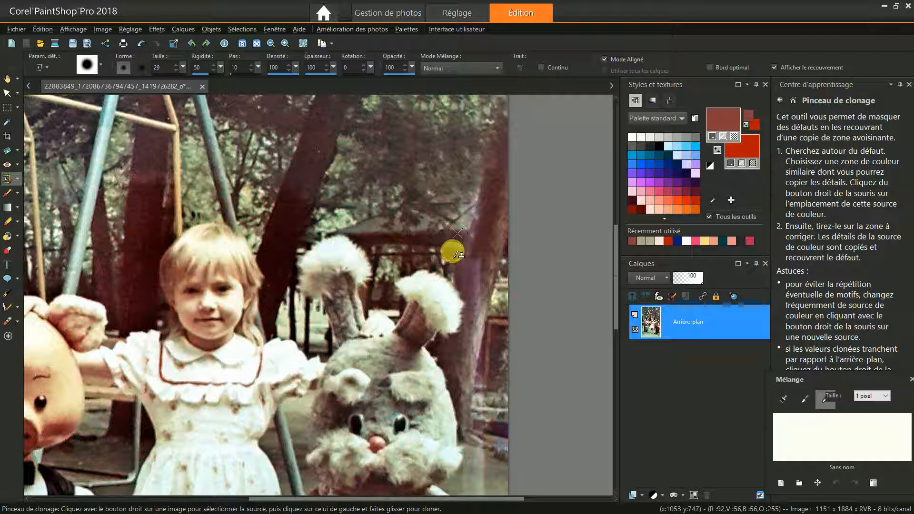
{"action": "left_click_drag", "start_coordinate": [457, 255], "coordinate": [474, 276]}
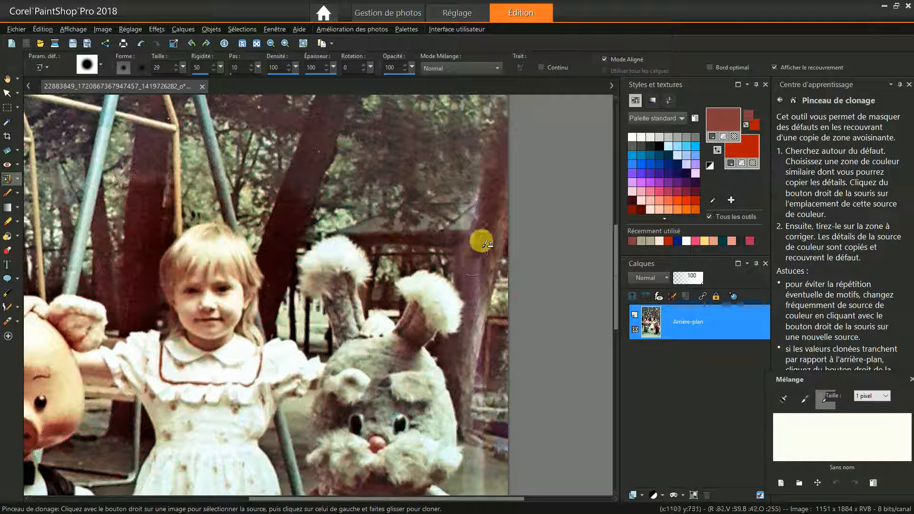
{"action": "left_click_drag", "start_coordinate": [484, 240], "coordinate": [476, 276]}
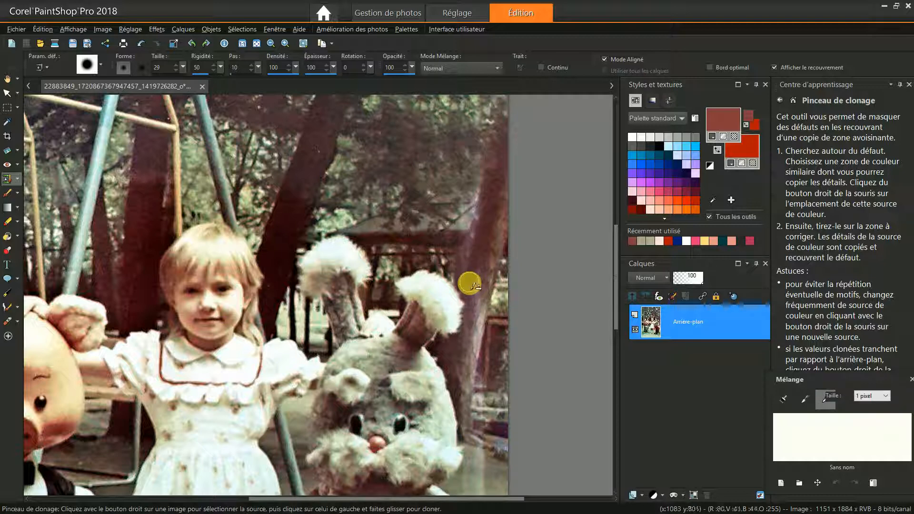
{"action": "mouse_move", "coordinate": [470, 287]}
{"action": "left_mouse_down"}
{"action": "mouse_move", "coordinate": [487, 243]}
{"action": "mouse_move", "coordinate": [489, 252]}
{"action": "left_mouse_up"}
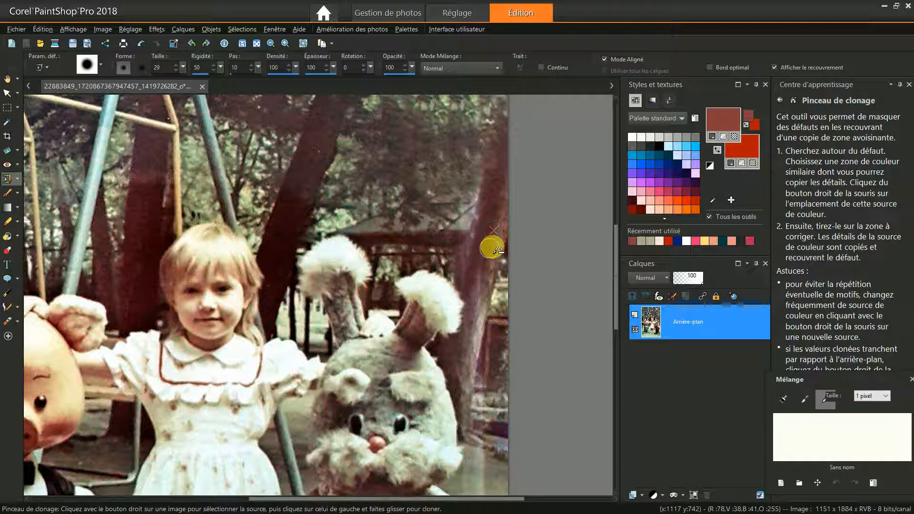
{"action": "left_click_drag", "start_coordinate": [495, 250], "coordinate": [487, 253]}
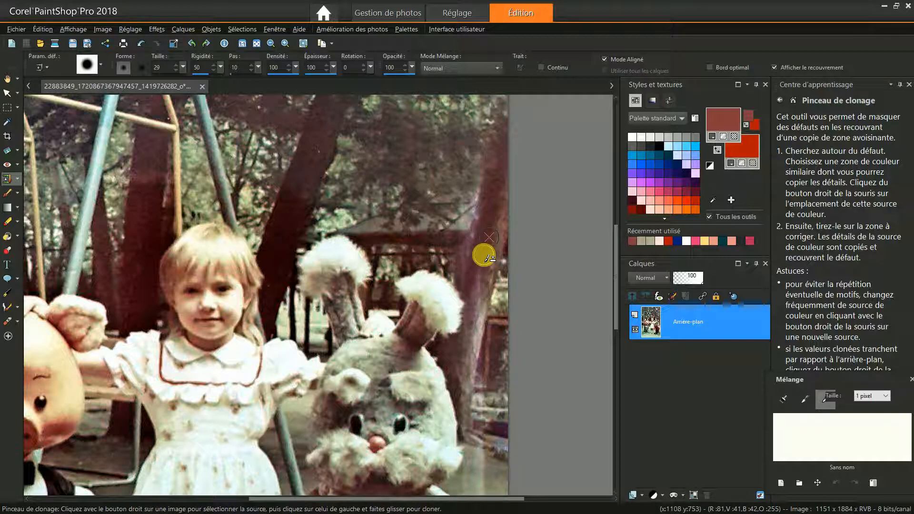
- Continue cloning bark down the trunk beside the rabbit figure's ear and head to cover the streak there
{"action": "left_click", "coordinate": [480, 269]}
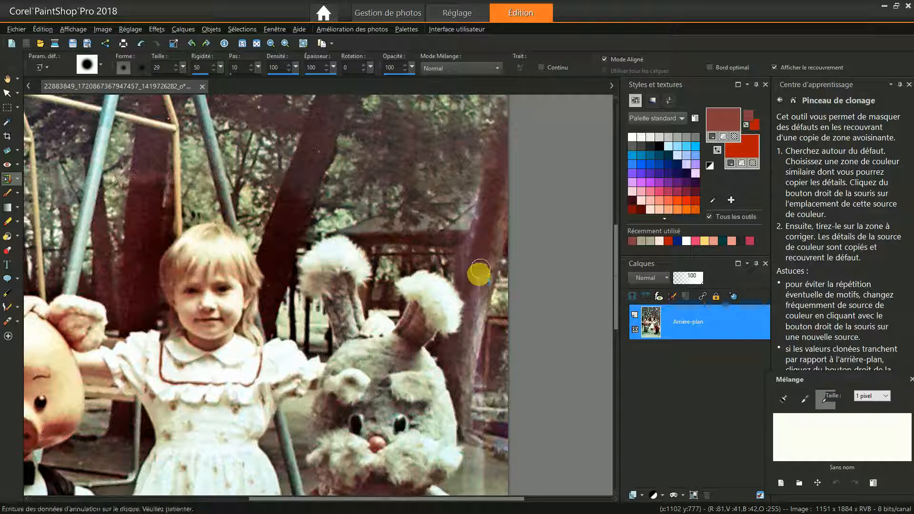
{"action": "left_click", "coordinate": [479, 275]}
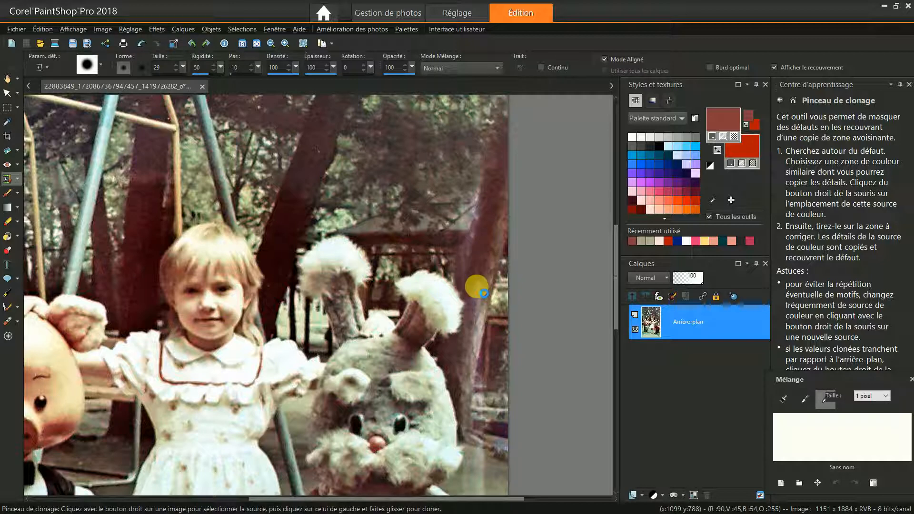
{"action": "left_click", "coordinate": [475, 290]}
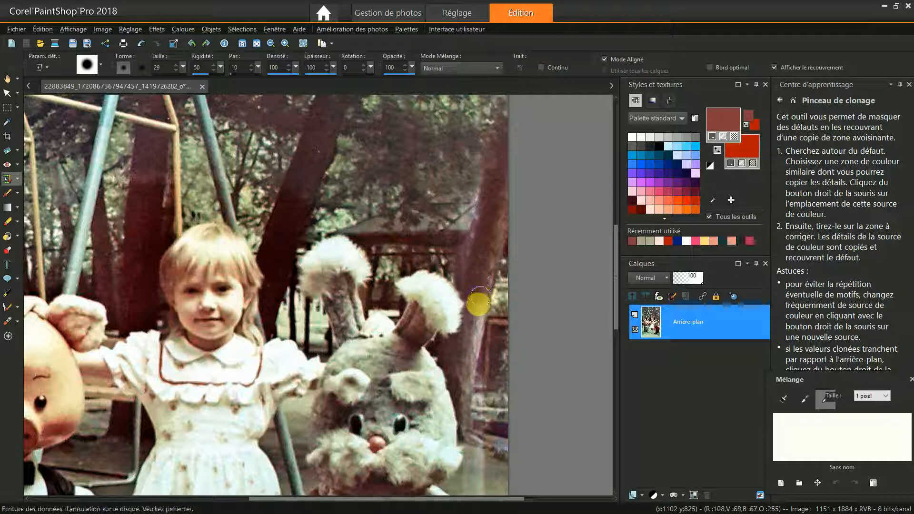
{"action": "mouse_move", "coordinate": [484, 318]}
{"action": "left_mouse_down"}
{"action": "mouse_move", "coordinate": [461, 399]}
{"action": "mouse_move", "coordinate": [486, 281]}
{"action": "mouse_move", "coordinate": [520, 233]}
{"action": "mouse_move", "coordinate": [492, 236]}
{"action": "mouse_move", "coordinate": [500, 218]}
{"action": "mouse_move", "coordinate": [489, 314]}
{"action": "mouse_move", "coordinate": [483, 329]}
{"action": "mouse_move", "coordinate": [490, 288]}
{"action": "mouse_move", "coordinate": [477, 352]}
{"action": "mouse_move", "coordinate": [481, 322]}
{"action": "mouse_move", "coordinate": [455, 379]}
{"action": "mouse_move", "coordinate": [471, 367]}
{"action": "mouse_move", "coordinate": [454, 381]}
{"action": "mouse_move", "coordinate": [465, 400]}
{"action": "mouse_move", "coordinate": [469, 359]}
{"action": "mouse_move", "coordinate": [464, 407]}
{"action": "mouse_move", "coordinate": [462, 288]}
{"action": "mouse_move", "coordinate": [492, 231]}
{"action": "mouse_move", "coordinate": [500, 232]}
{"action": "mouse_move", "coordinate": [478, 358]}
{"action": "mouse_move", "coordinate": [491, 273]}
{"action": "mouse_move", "coordinate": [478, 272]}
{"action": "mouse_move", "coordinate": [478, 354]}
{"action": "mouse_move", "coordinate": [469, 340]}
{"action": "mouse_move", "coordinate": [479, 337]}
{"action": "mouse_move", "coordinate": [481, 360]}
{"action": "mouse_move", "coordinate": [481, 331]}
{"action": "mouse_move", "coordinate": [463, 414]}
{"action": "mouse_move", "coordinate": [500, 342]}
{"action": "mouse_move", "coordinate": [475, 342]}
{"action": "mouse_move", "coordinate": [480, 314]}
{"action": "mouse_move", "coordinate": [481, 347]}
{"action": "mouse_move", "coordinate": [465, 386]}
{"action": "left_mouse_up"}
{"action": "right_click", "coordinate": [485, 346]}
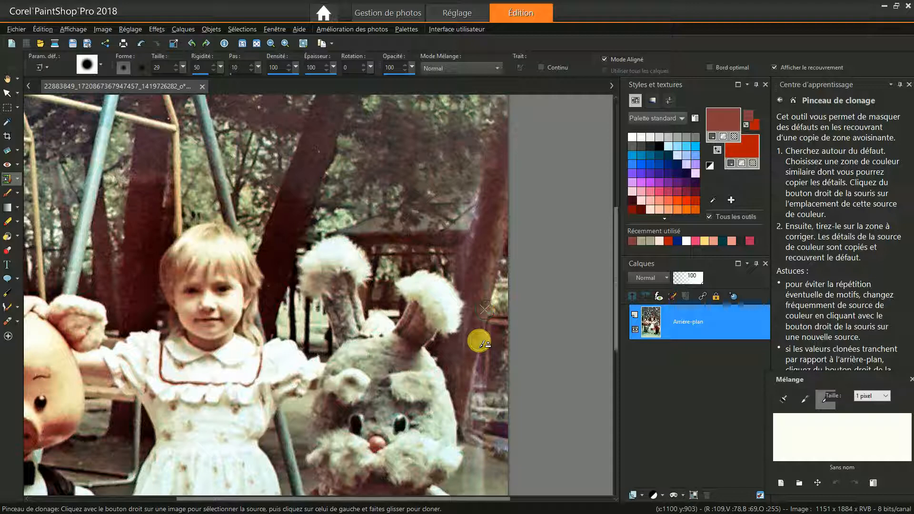
- Resample the bark and retouch the remaining purple traces on the trunk, from the hut roof down beside the rabbit figure's head
{"action": "scroll", "coordinate": [480, 342], "scroll_direction": "down", "scroll_amount": 3}
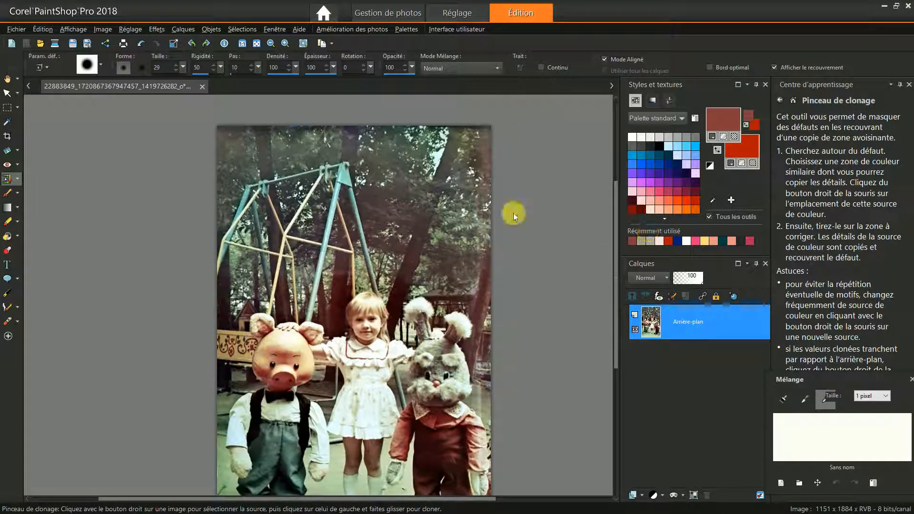
{"action": "left_click_drag", "start_coordinate": [480, 343], "coordinate": [475, 339]}
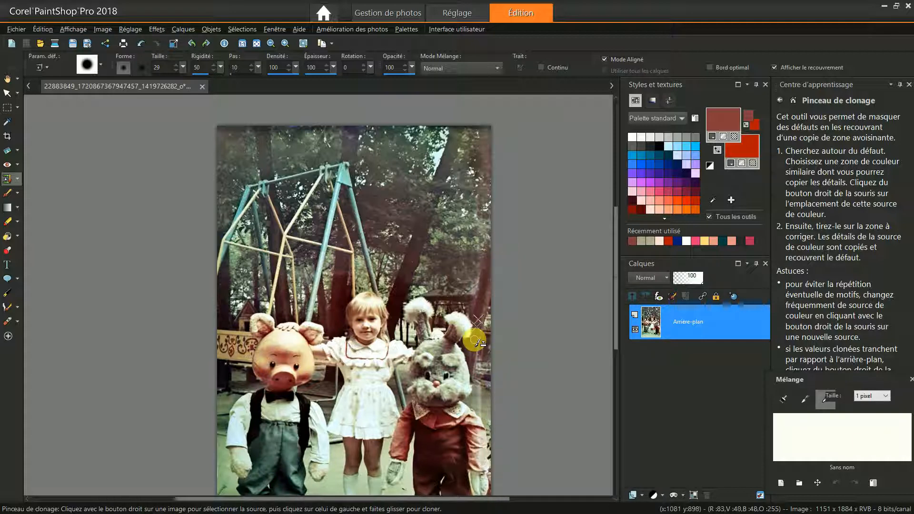
{"action": "scroll", "coordinate": [474, 340], "scroll_direction": "up", "scroll_amount": 3}
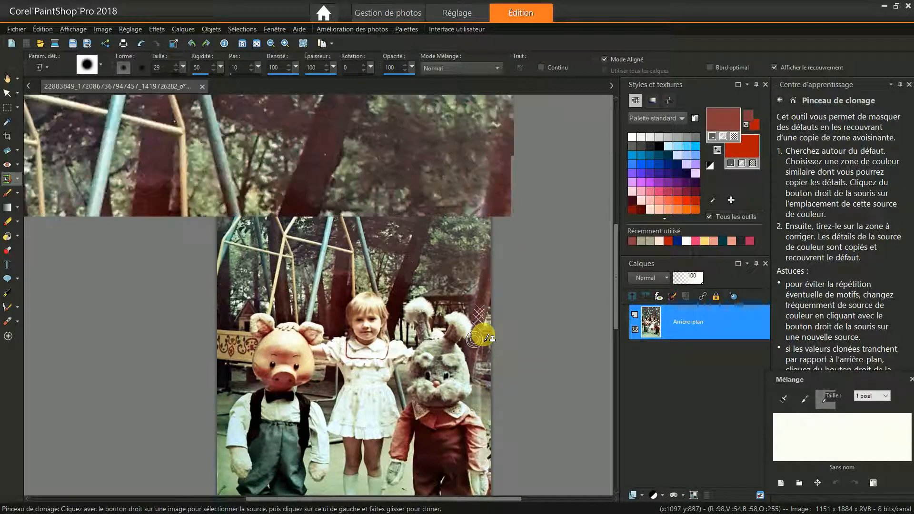
{"action": "mouse_move", "coordinate": [461, 335]}
{"action": "left_mouse_down"}
{"action": "mouse_move", "coordinate": [459, 361]}
{"action": "mouse_move", "coordinate": [486, 257]}
{"action": "left_mouse_up"}
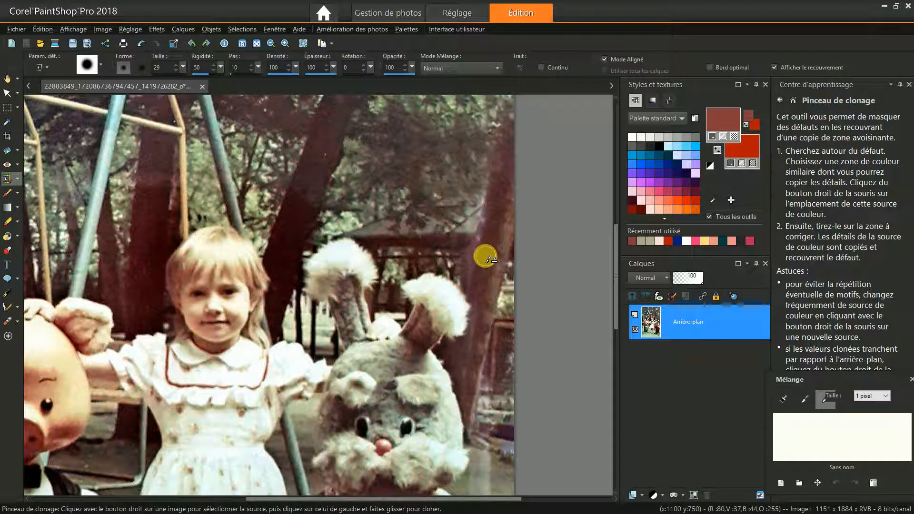
{"action": "right_click", "coordinate": [486, 257]}
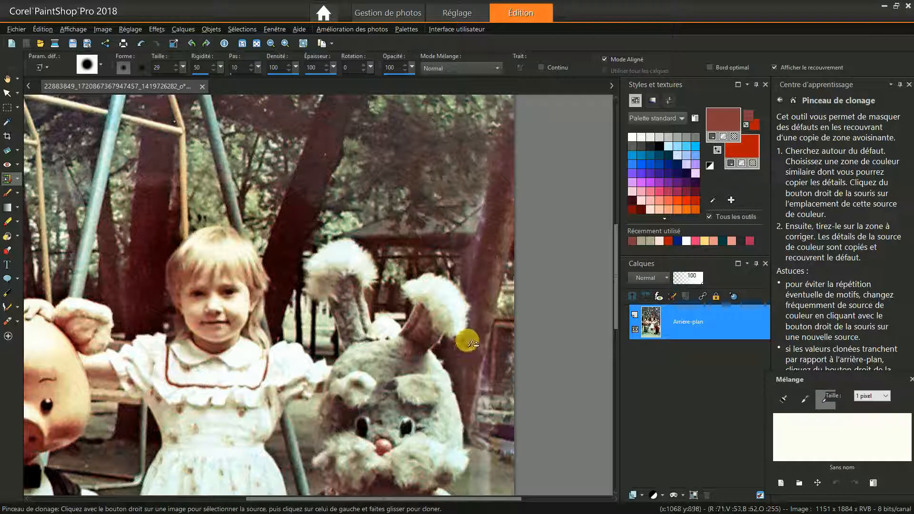
{"action": "mouse_move", "coordinate": [468, 341]}
{"action": "left_mouse_down"}
{"action": "mouse_move", "coordinate": [458, 382]}
{"action": "mouse_move", "coordinate": [460, 368]}
{"action": "mouse_move", "coordinate": [463, 388]}
{"action": "mouse_move", "coordinate": [466, 362]}
{"action": "left_mouse_up"}
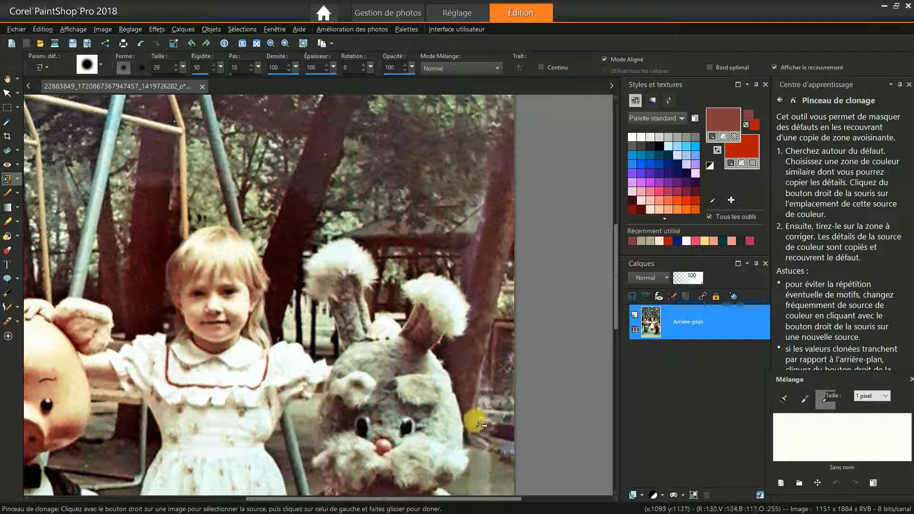
{"action": "right_click", "coordinate": [489, 216]}
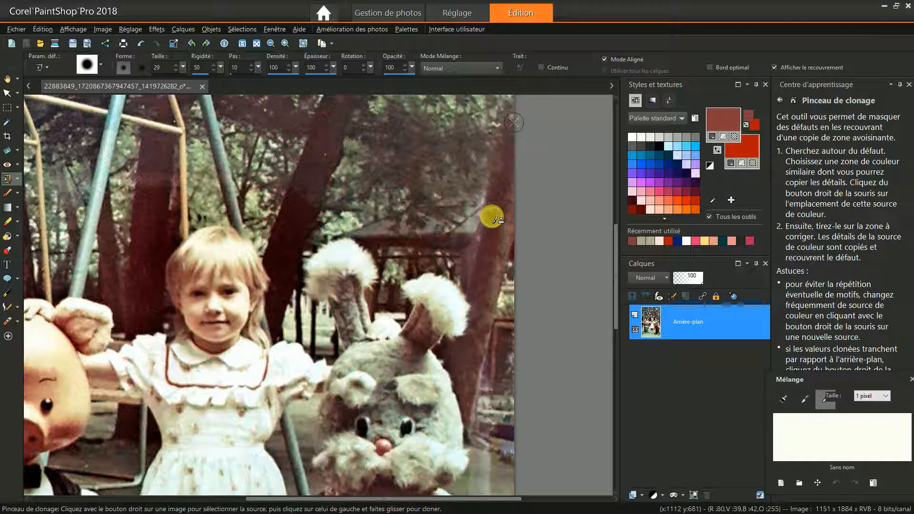
{"action": "mouse_move", "coordinate": [486, 234]}
{"action": "left_mouse_down"}
{"action": "mouse_move", "coordinate": [480, 262]}
{"action": "mouse_move", "coordinate": [495, 230]}
{"action": "mouse_move", "coordinate": [483, 288]}
{"action": "mouse_move", "coordinate": [473, 283]}
{"action": "left_mouse_up"}
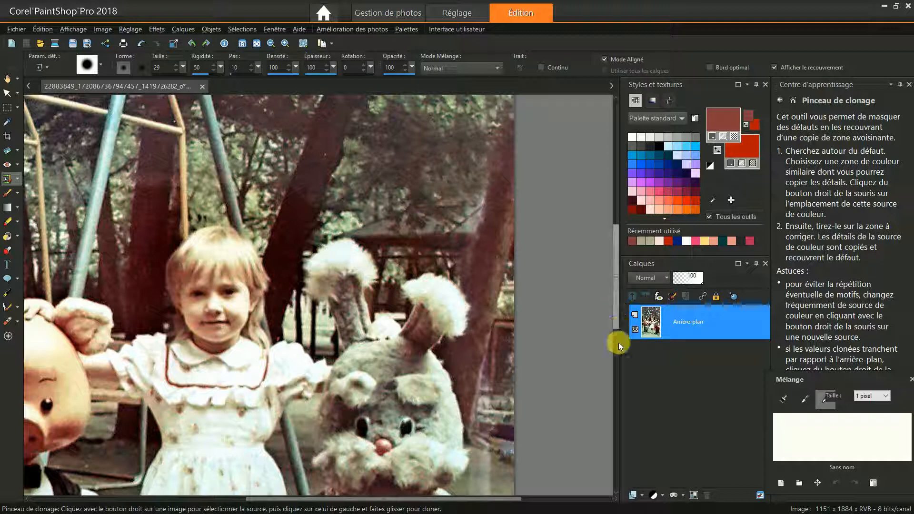
- Clone clean ground over the pale vertical streak beside the rabbit figure's cheek and collar
{"action": "scroll", "coordinate": [616, 352], "scroll_direction": "down", "scroll_amount": 3}
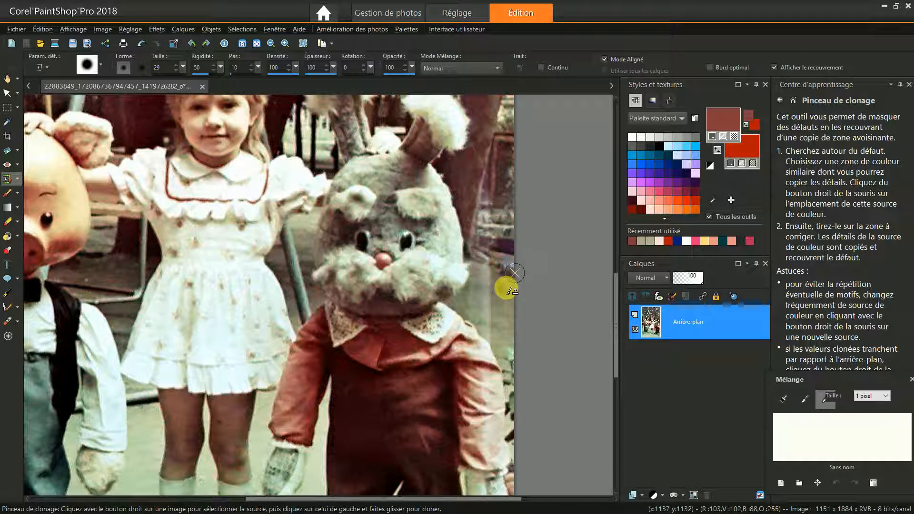
{"action": "left_click", "coordinate": [480, 288]}
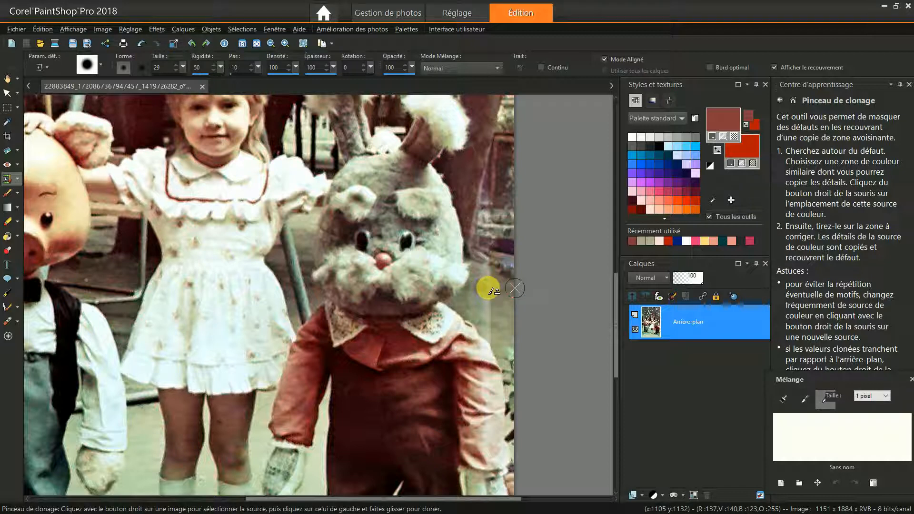
{"action": "left_click", "coordinate": [488, 288]}
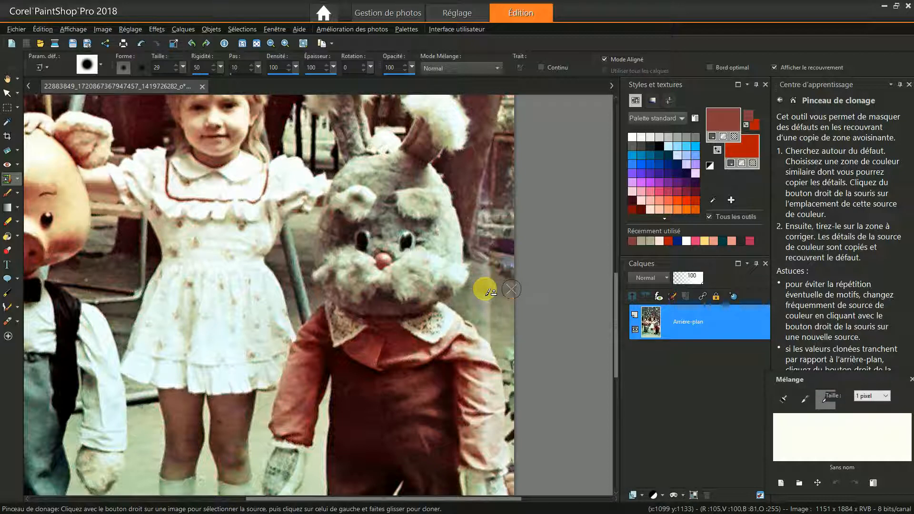
{"action": "left_click", "coordinate": [485, 289]}
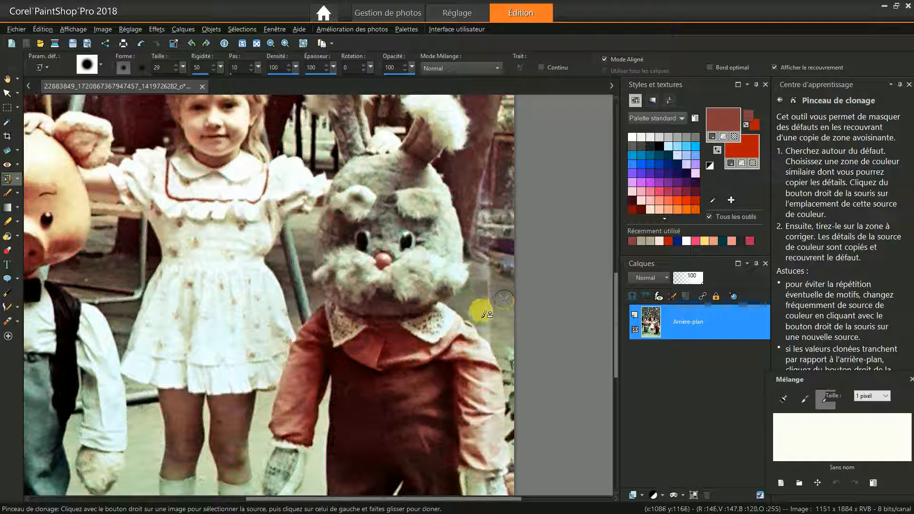
{"action": "left_click", "coordinate": [492, 331]}
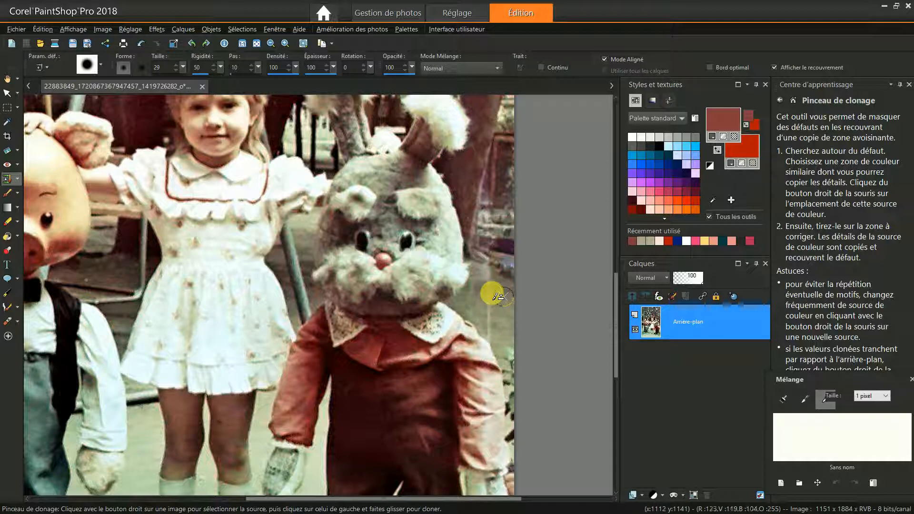
- Clone over the rest of the ground streak down to the rabbit figure's shoulder and blend the patched area beside its cheek
{"action": "left_click_drag", "start_coordinate": [495, 298], "coordinate": [494, 335]}
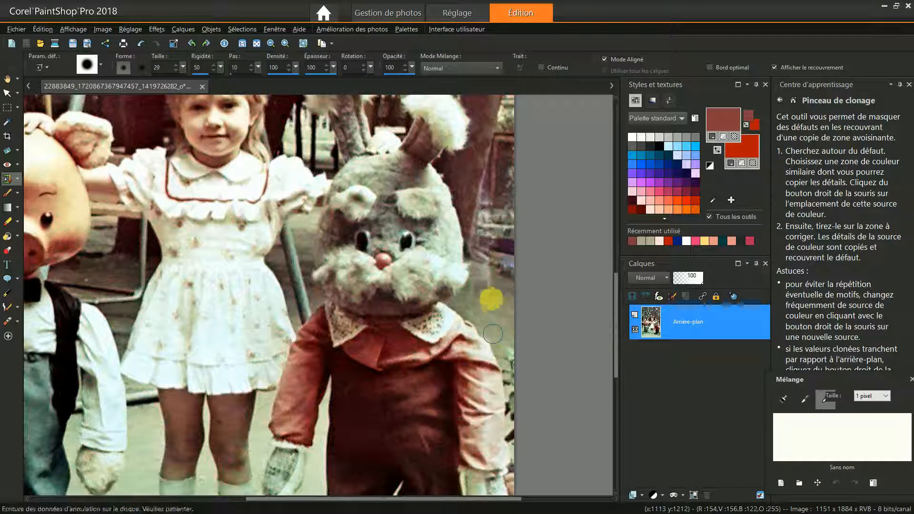
{"action": "mouse_move", "coordinate": [488, 288]}
{"action": "left_mouse_down"}
{"action": "mouse_move", "coordinate": [495, 306]}
{"action": "mouse_move", "coordinate": [501, 284]}
{"action": "mouse_move", "coordinate": [493, 294]}
{"action": "mouse_move", "coordinate": [482, 276]}
{"action": "mouse_move", "coordinate": [503, 279]}
{"action": "mouse_move", "coordinate": [508, 264]}
{"action": "mouse_move", "coordinate": [488, 301]}
{"action": "left_mouse_up"}
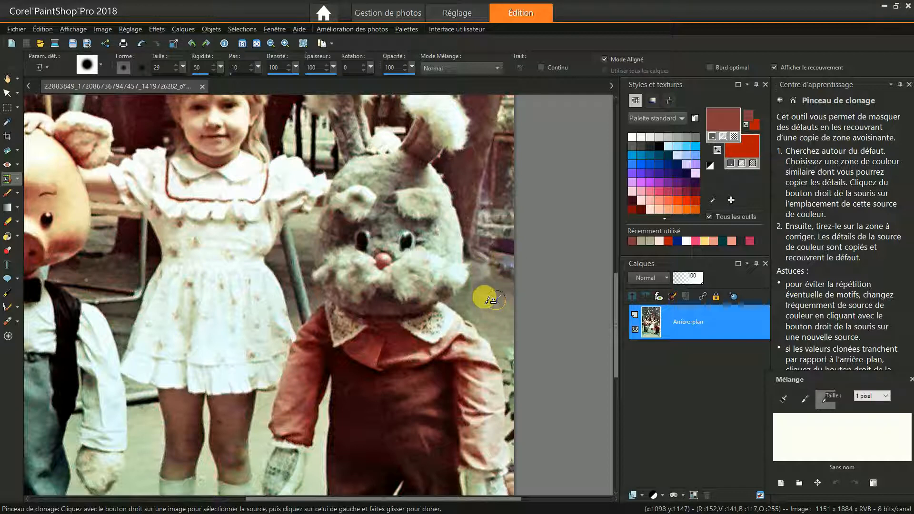
{"action": "mouse_move", "coordinate": [488, 287]}
{"action": "left_mouse_down"}
{"action": "mouse_move", "coordinate": [497, 278]}
{"action": "mouse_move", "coordinate": [496, 291]}
{"action": "left_mouse_up"}
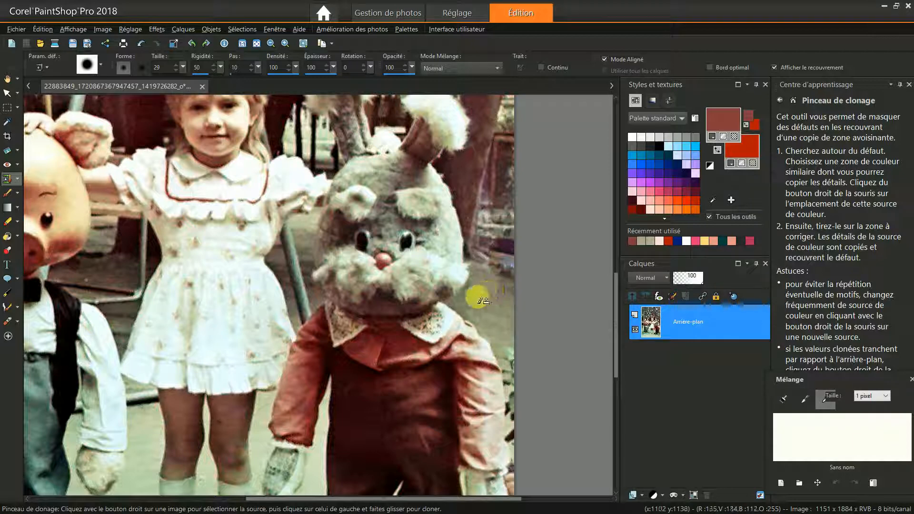
{"action": "mouse_move", "coordinate": [487, 323]}
{"action": "left_mouse_down"}
{"action": "mouse_move", "coordinate": [451, 306]}
{"action": "mouse_move", "coordinate": [460, 337]}
{"action": "mouse_move", "coordinate": [457, 305]}
{"action": "mouse_move", "coordinate": [478, 307]}
{"action": "left_mouse_up"}
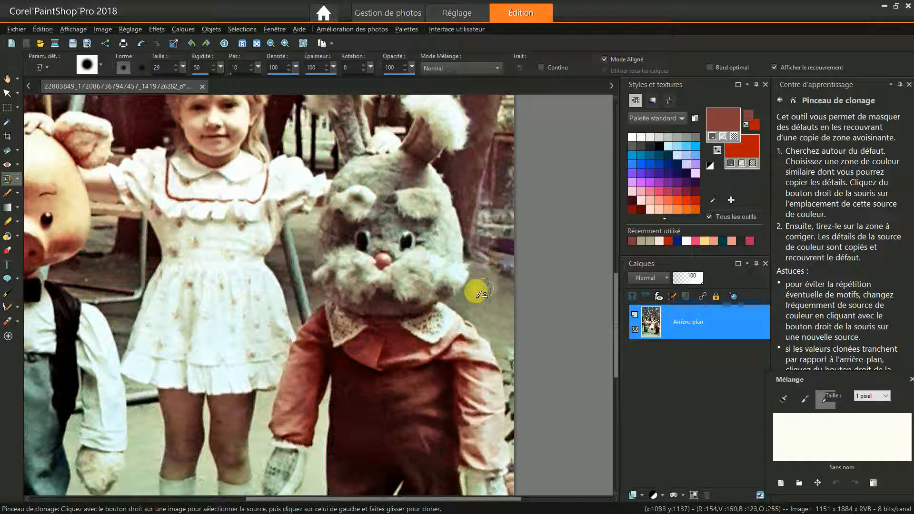
- Retouch the remaining ground traces beside the rabbit figure's cheek and shoulder with the clone brush
{"action": "mouse_move", "coordinate": [479, 295]}
{"action": "left_mouse_down"}
{"action": "mouse_move", "coordinate": [467, 307]}
{"action": "mouse_move", "coordinate": [472, 292]}
{"action": "mouse_move", "coordinate": [492, 313]}
{"action": "left_mouse_up"}
{"action": "left_click", "coordinate": [472, 292]}
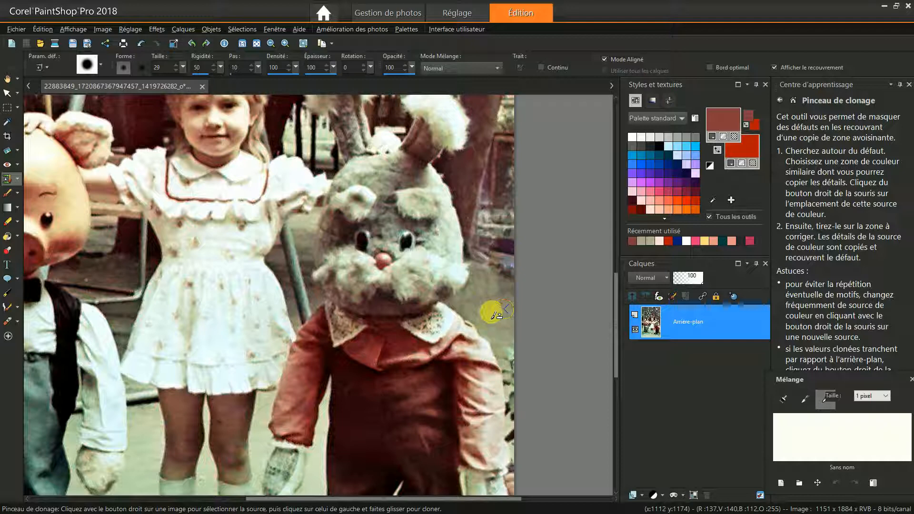
{"action": "scroll", "coordinate": [492, 313], "scroll_direction": "down", "scroll_amount": 1}
{"action": "scroll", "coordinate": [492, 313], "scroll_direction": "down", "scroll_amount": 1}
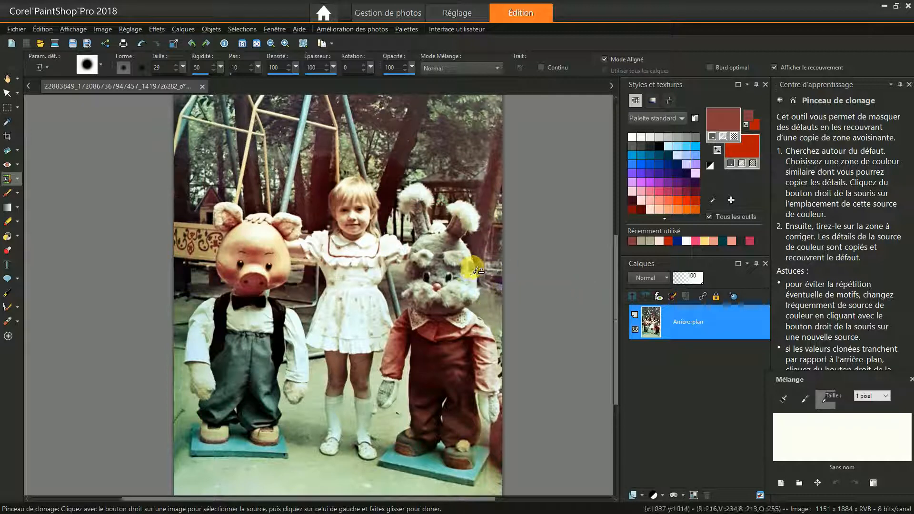
{"action": "scroll", "coordinate": [473, 269], "scroll_direction": "down", "scroll_amount": 1}
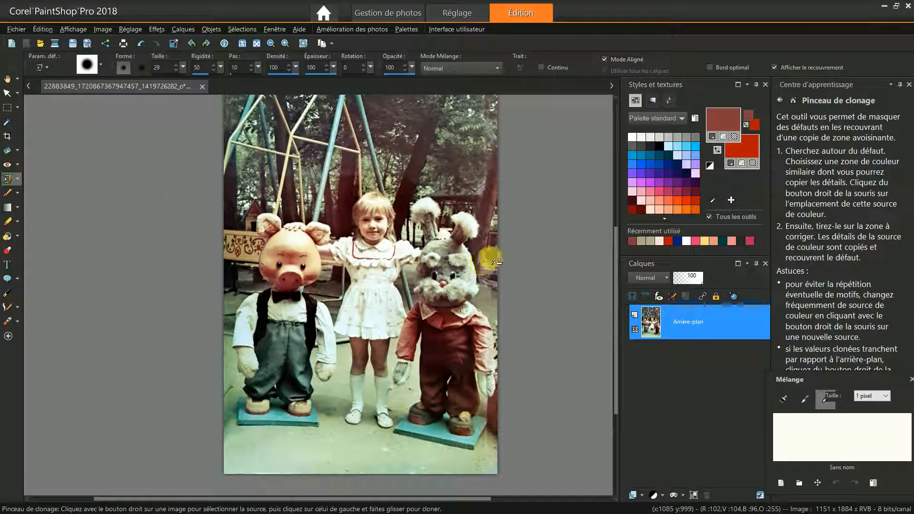
{"action": "scroll", "coordinate": [614, 291], "scroll_direction": "up", "scroll_amount": 1}
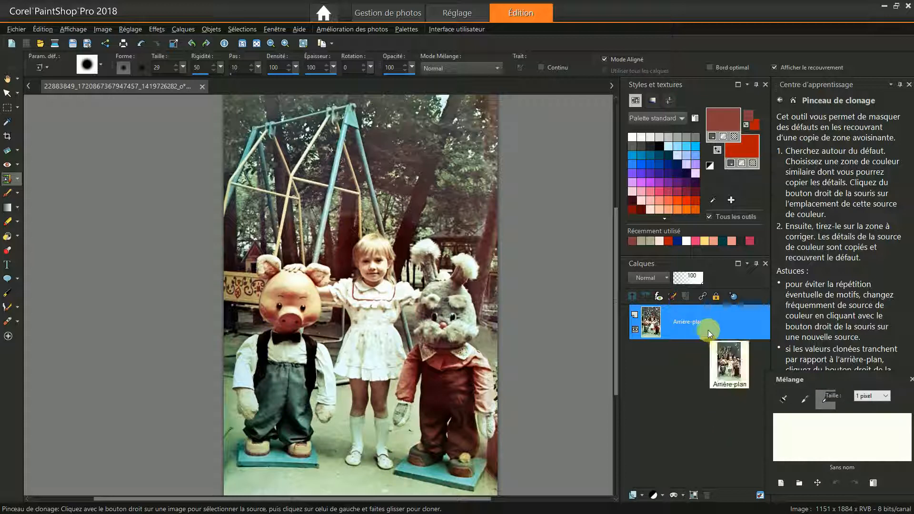
- Duplicate the Arrière-plan layer
{"action": "right_click", "coordinate": [695, 326]}
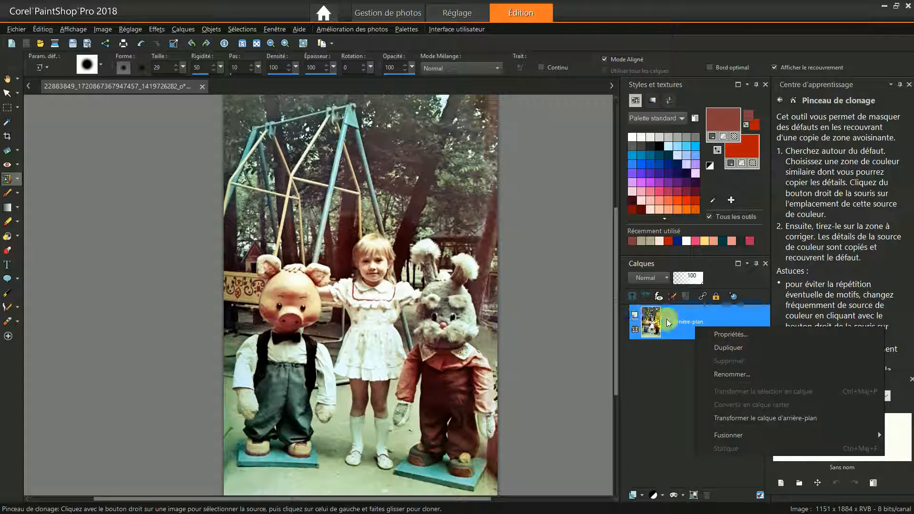
{"action": "left_click", "coordinate": [727, 347]}
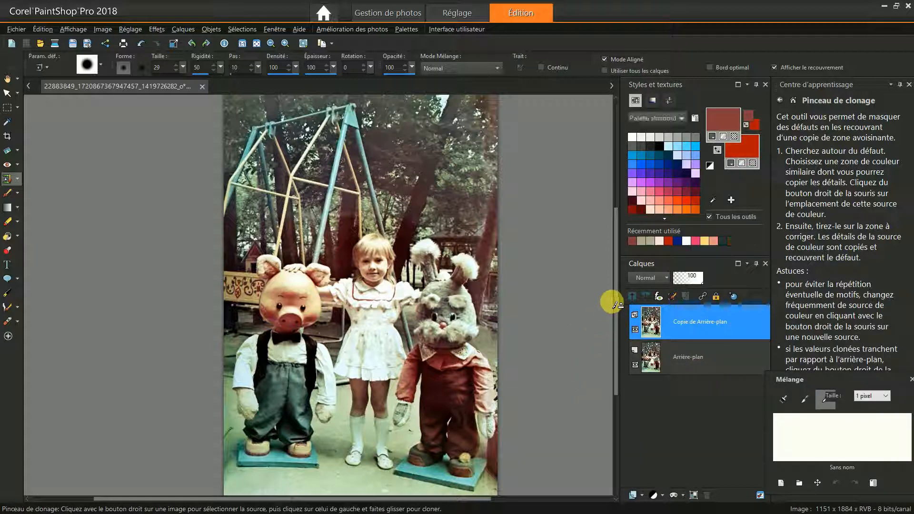
{"action": "scroll", "coordinate": [617, 318], "scroll_direction": "down", "scroll_amount": 1}
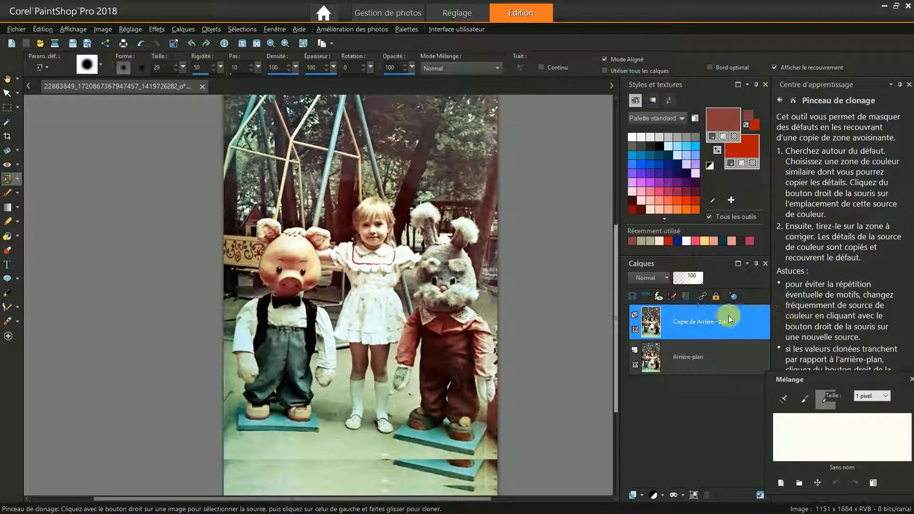
{"action": "left_click_drag", "start_coordinate": [725, 316], "coordinate": [685, 321]}
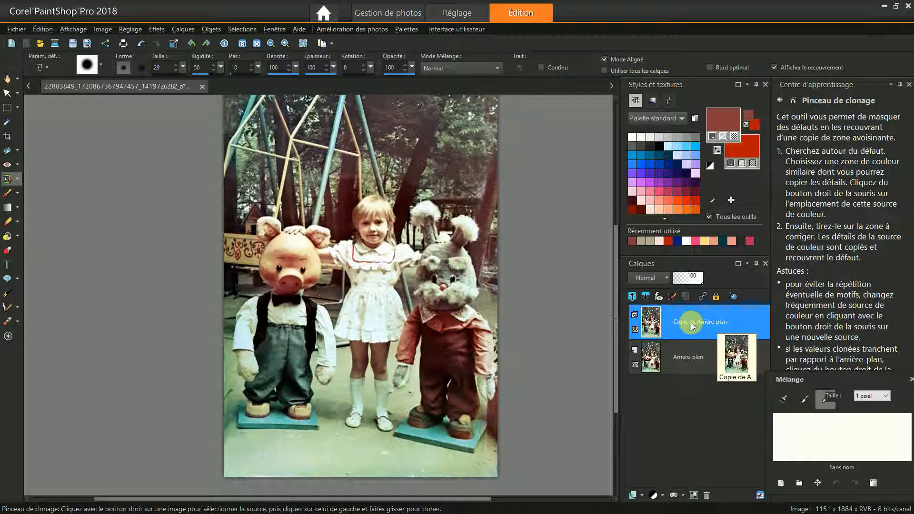
{"action": "double_click", "coordinate": [680, 323]}
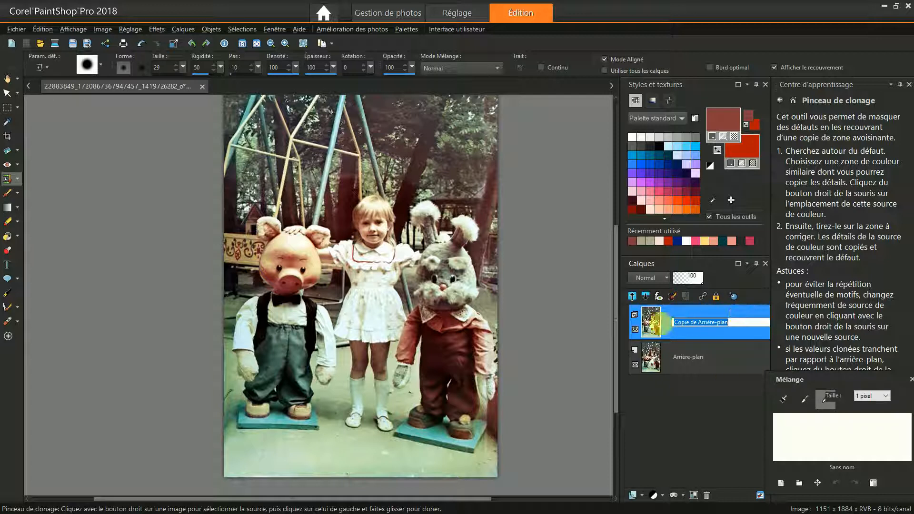
{"action": "left_click_drag", "start_coordinate": [689, 332], "coordinate": [686, 318]}
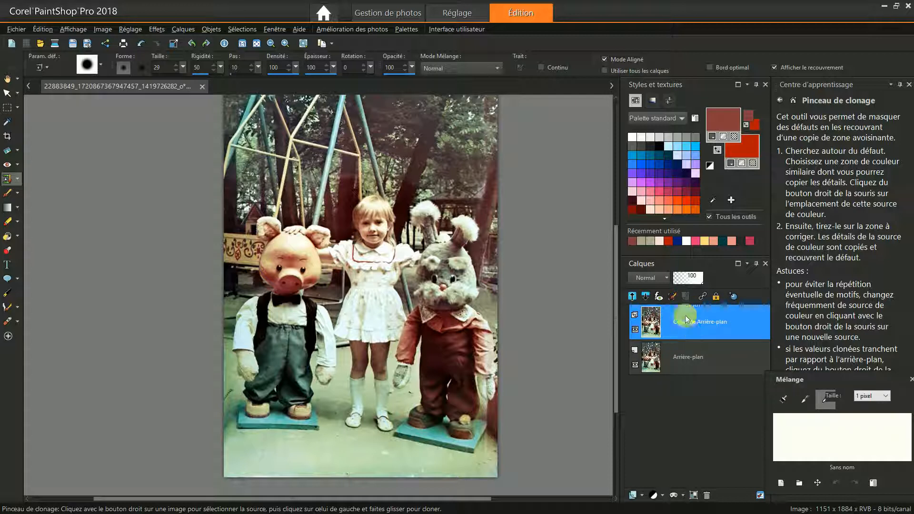
- Set the blend mode of the duplicated layer to Multiplier
{"action": "left_click", "coordinate": [648, 277]}
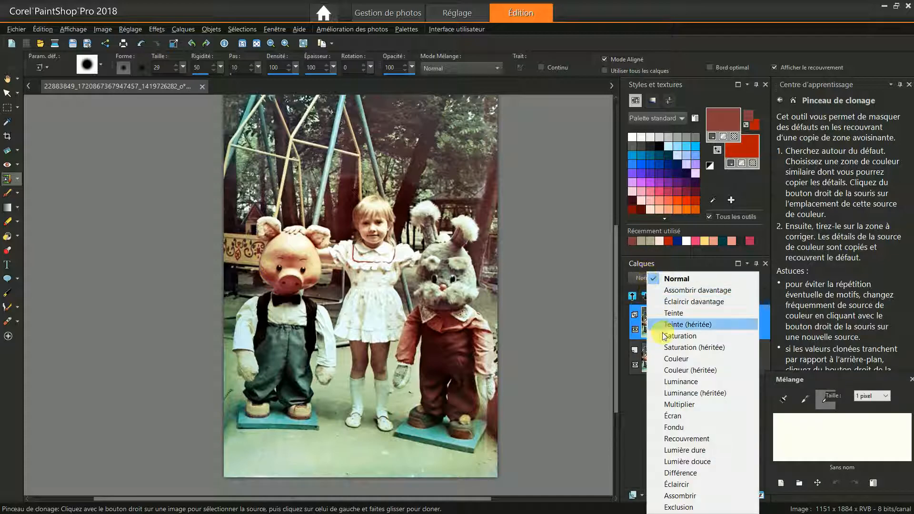
{"action": "left_click", "coordinate": [685, 405]}
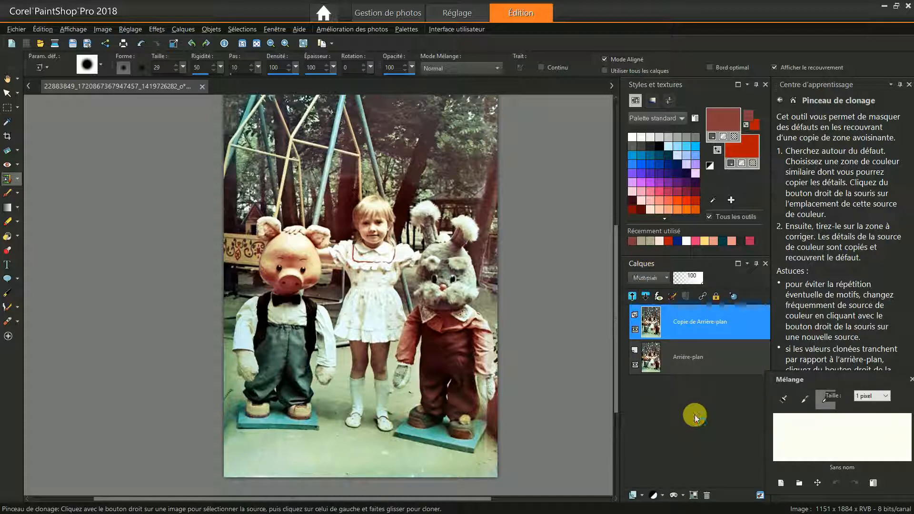
{"action": "left_click", "coordinate": [637, 351]}
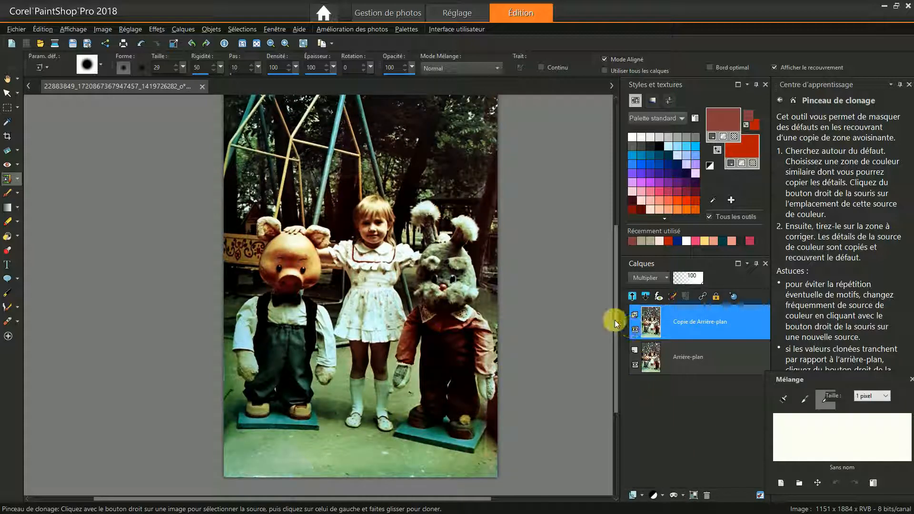
{"action": "left_click_drag", "start_coordinate": [614, 320], "coordinate": [617, 293]}
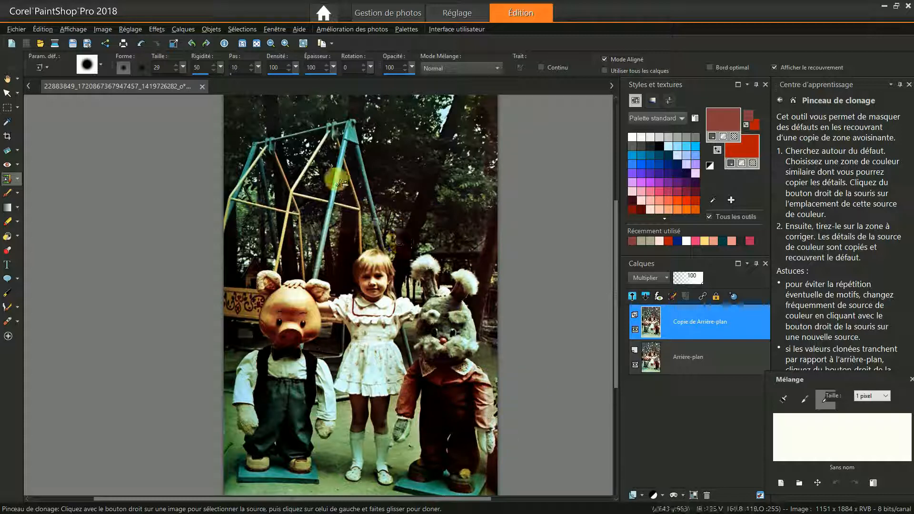
- Select the Arrière-plan layer and apply the one-step photo fix (Traitement rapide des photos) to it
{"action": "left_click", "coordinate": [132, 29]}
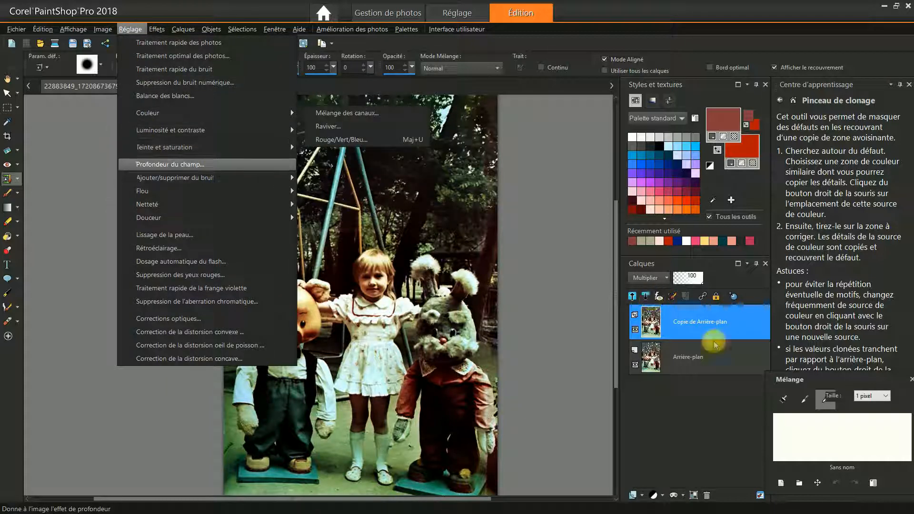
{"action": "left_click", "coordinate": [695, 362]}
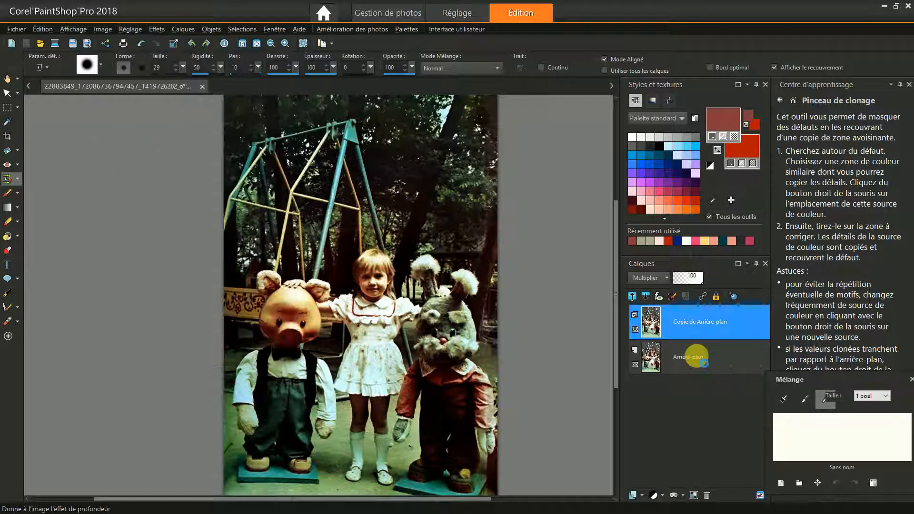
{"action": "left_click", "coordinate": [696, 355]}
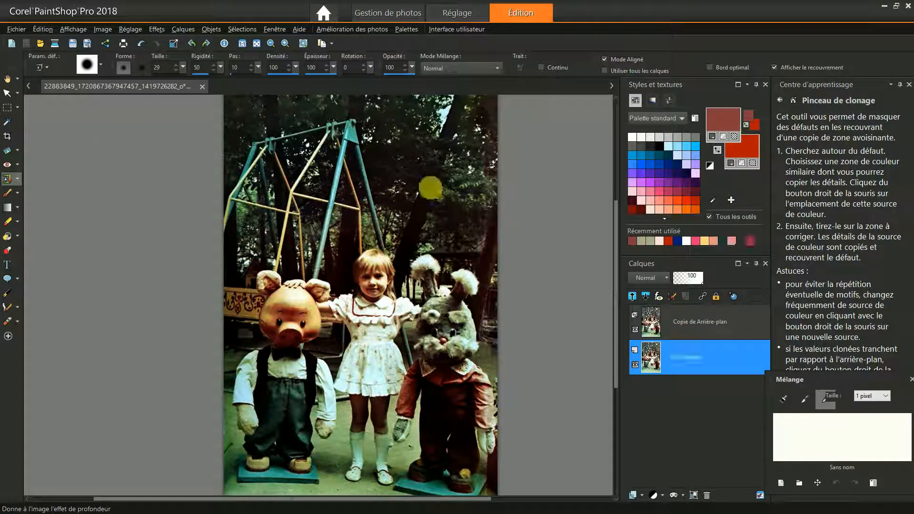
{"action": "left_click", "coordinate": [129, 30]}
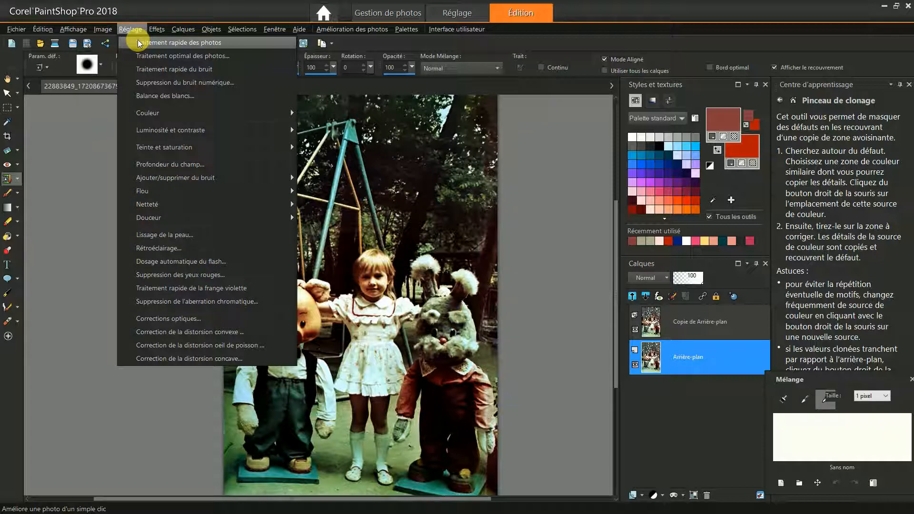
{"action": "left_click", "coordinate": [139, 41]}
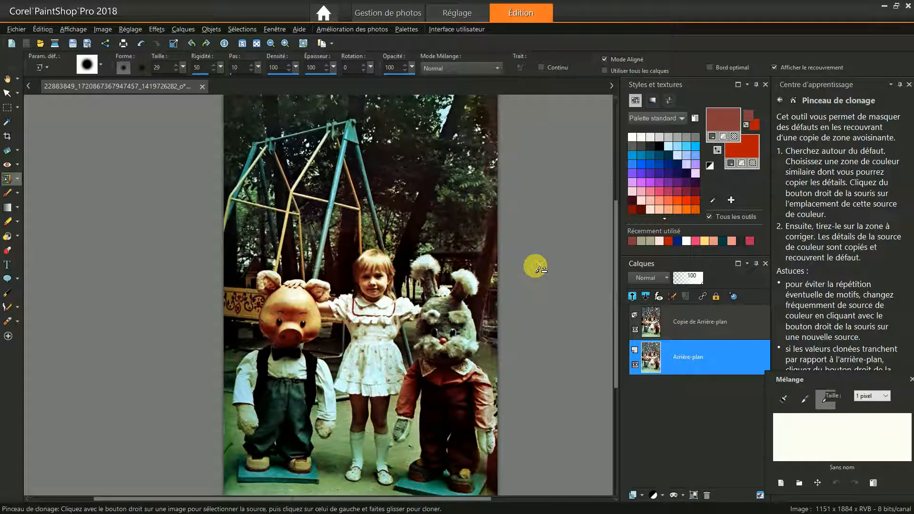
- Preview digital noise removal (Suppression du bruit numérique) on the Arrière-plan layer and cancel it
{"action": "left_click", "coordinate": [129, 29]}
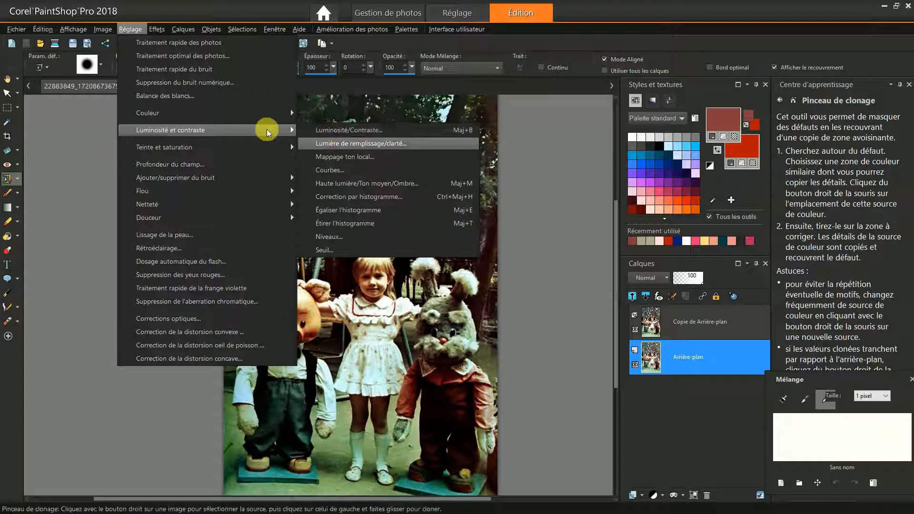
{"action": "left_click", "coordinate": [232, 82]}
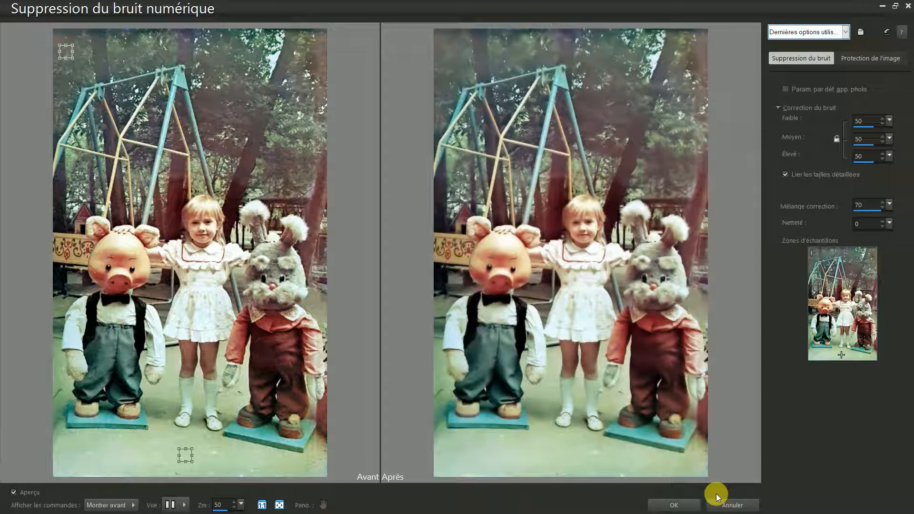
{"action": "left_click", "coordinate": [729, 501]}
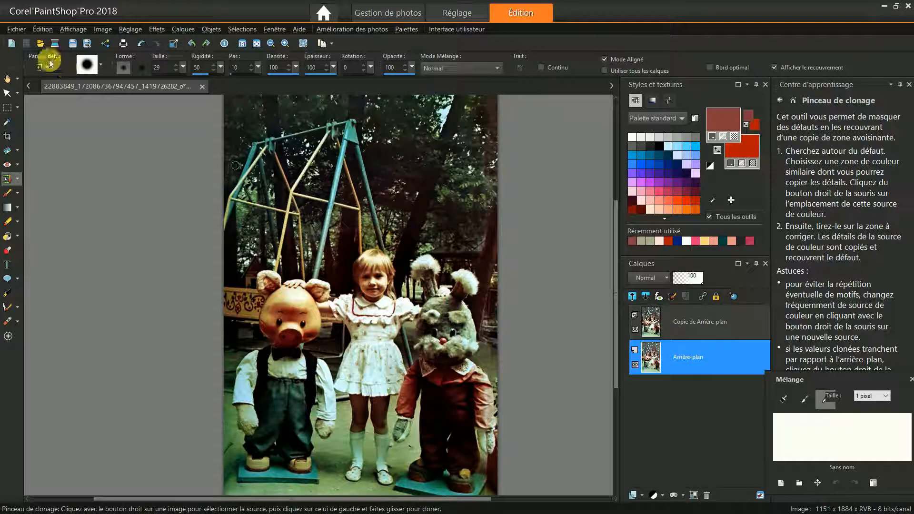
- Save the restored photo under the name A retouche in the Téléchargements folder
{"action": "left_click", "coordinate": [16, 29]}
{"action": "left_click", "coordinate": [312, 207]}
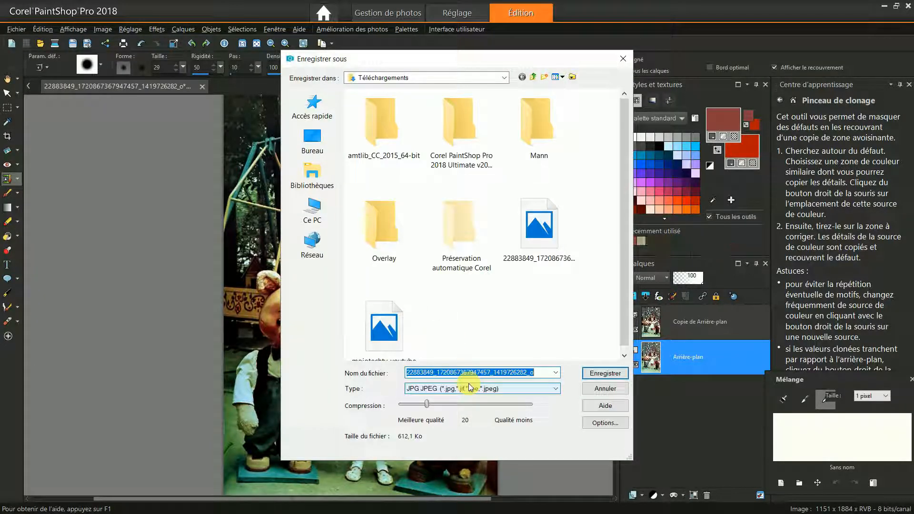
{"action": "type", "text": "A retouch"}
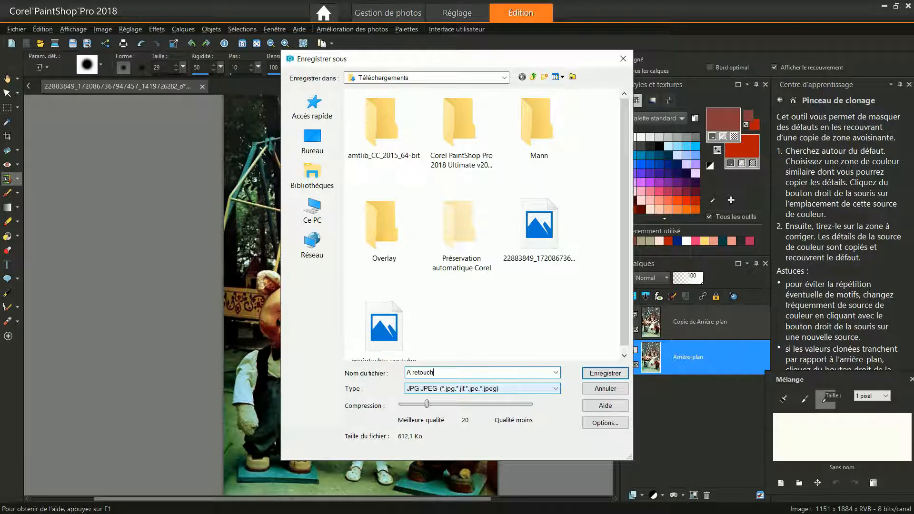
{"action": "key", "text": "Return"}
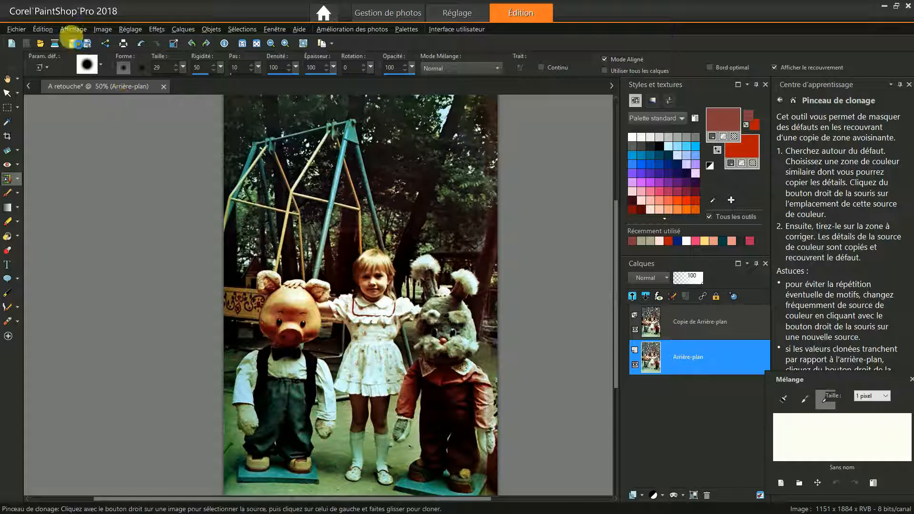
{"action": "left_click", "coordinate": [72, 43]}
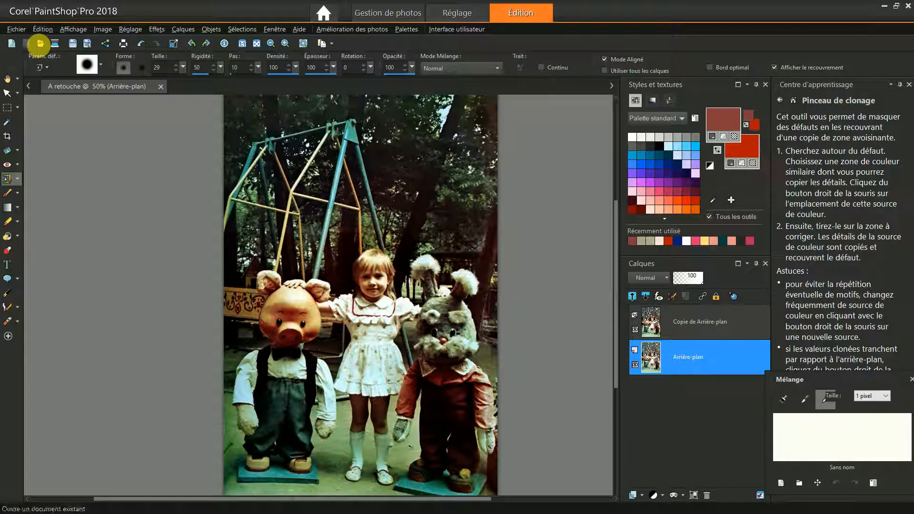
- Open the original unretouched photo from the Téléchargements folder alongside the restored version
{"action": "left_click", "coordinate": [40, 46]}
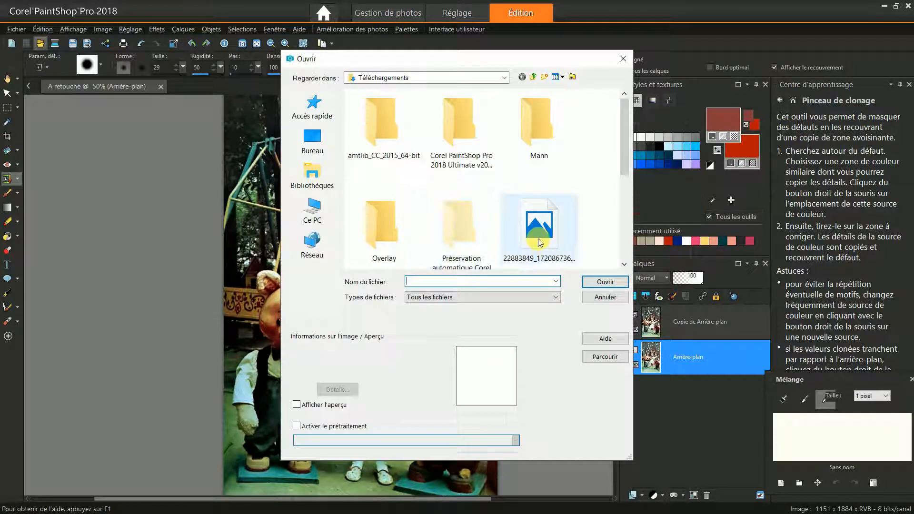
{"action": "left_click", "coordinate": [540, 243]}
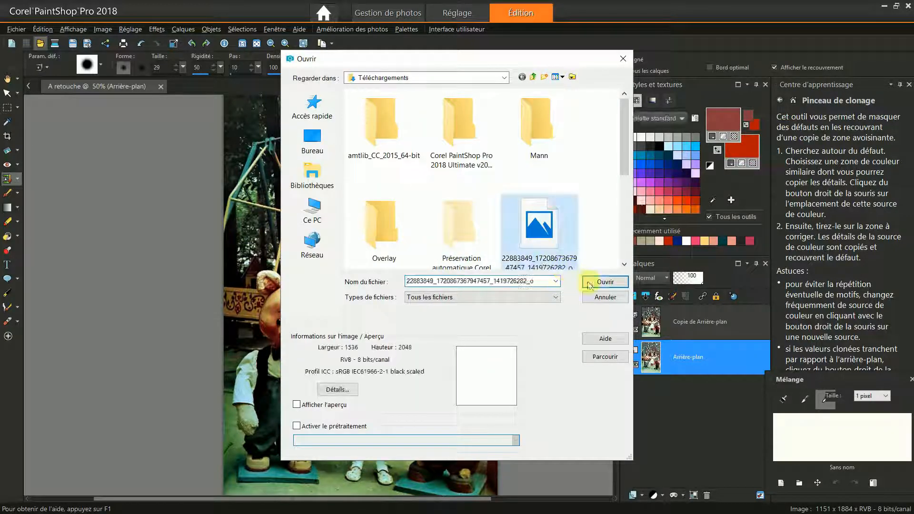
{"action": "left_click", "coordinate": [605, 281]}
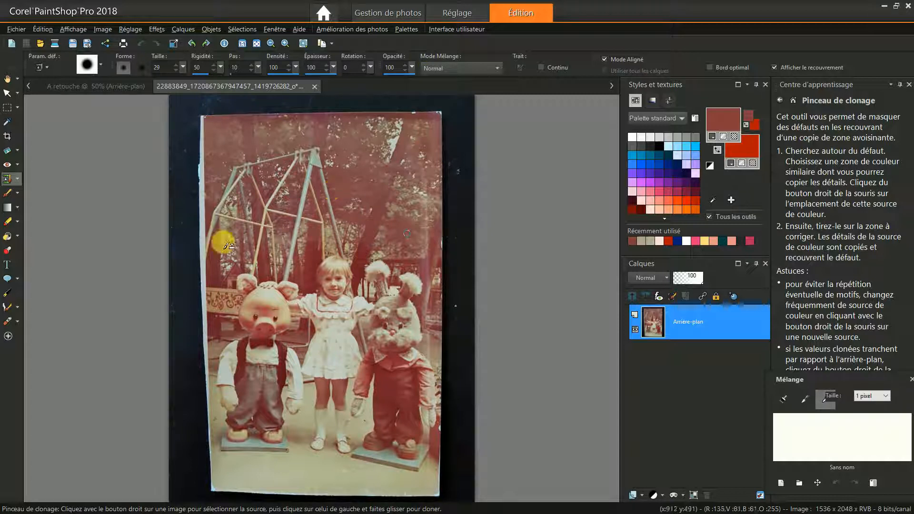
- Compare the original photo with the retouched version by switching between the two open images
{"action": "right_click", "coordinate": [371, 265]}
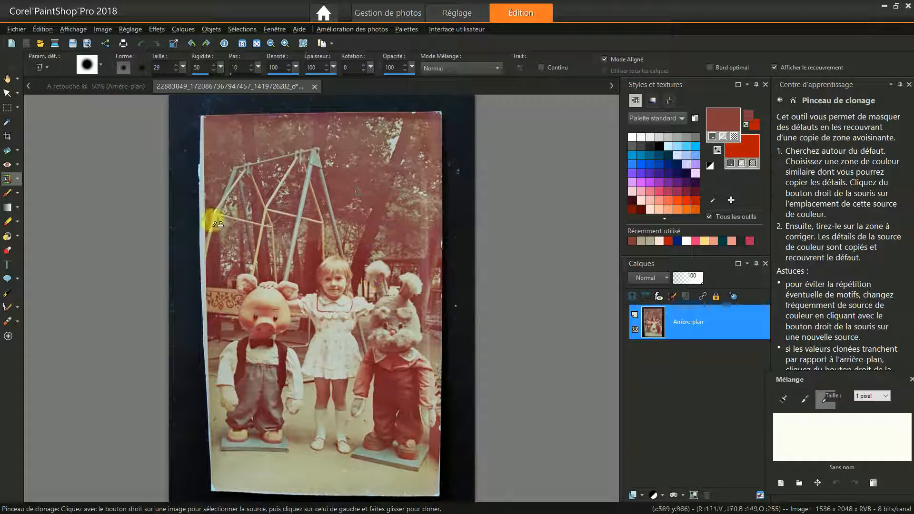
{"action": "left_click", "coordinate": [85, 91]}
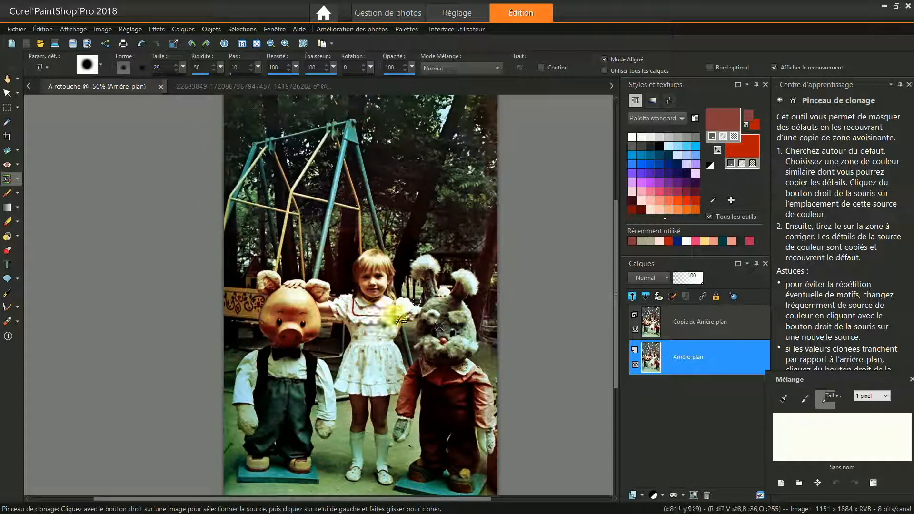
{"action": "left_click", "coordinate": [276, 86]}
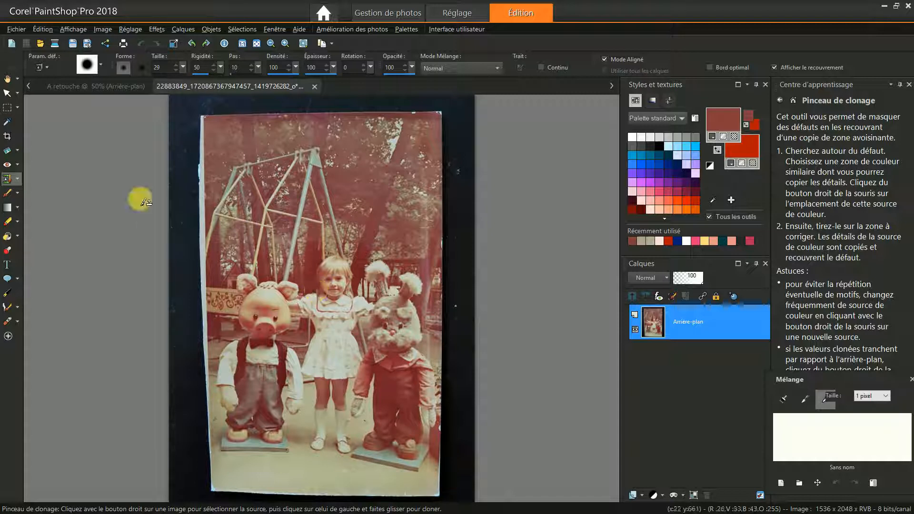
{"action": "left_click", "coordinate": [98, 90]}
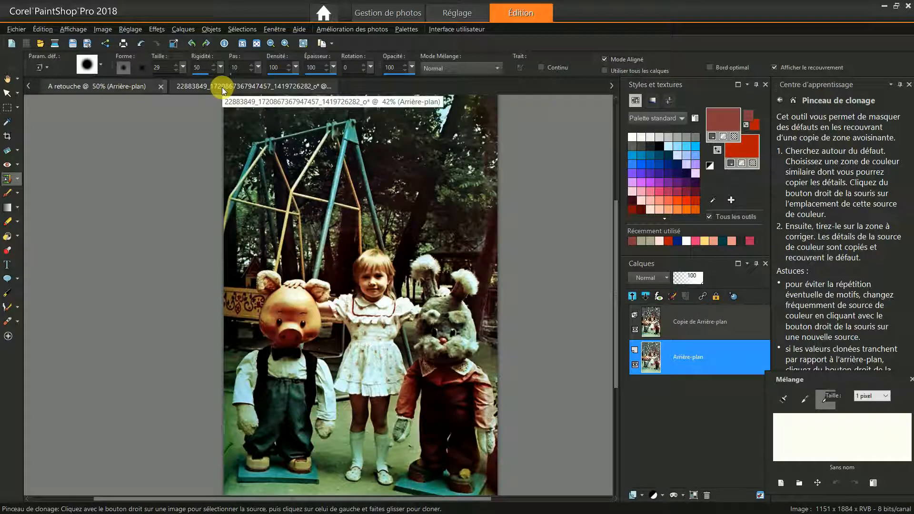
{"action": "left_click", "coordinate": [222, 87]}
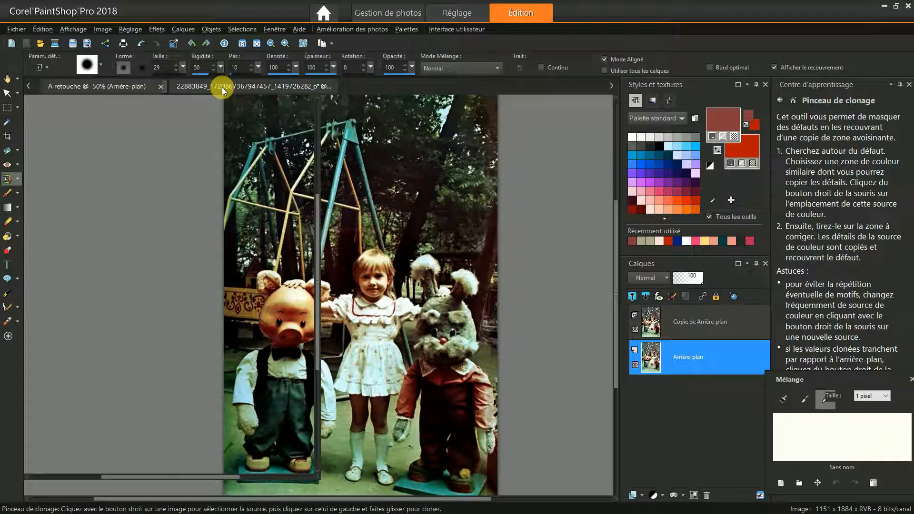